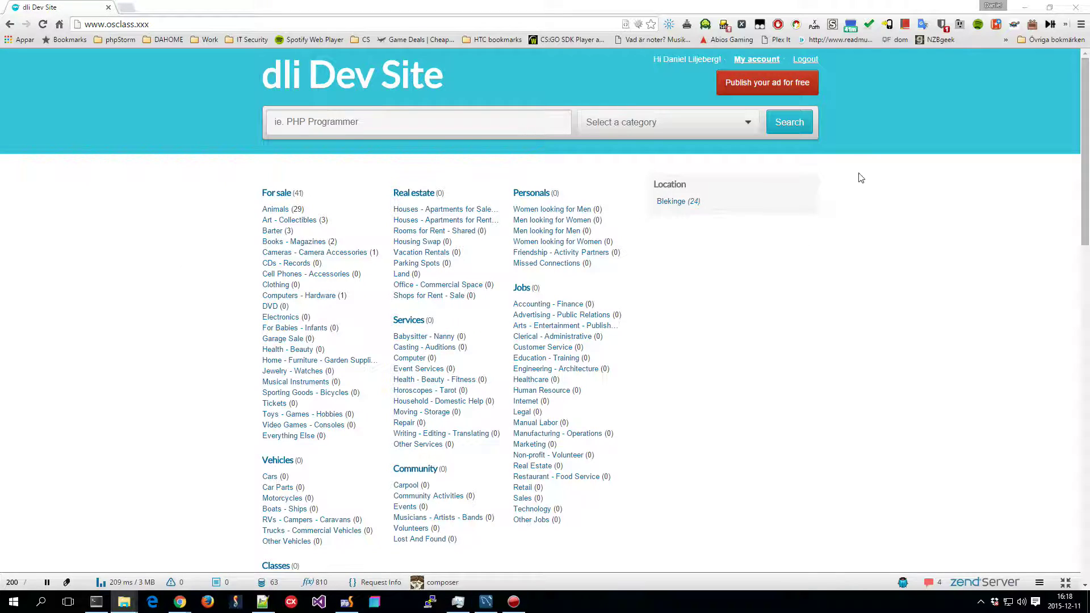
Start a new listing from the 'Publish your ad for free' header link.
left_click(774, 85)
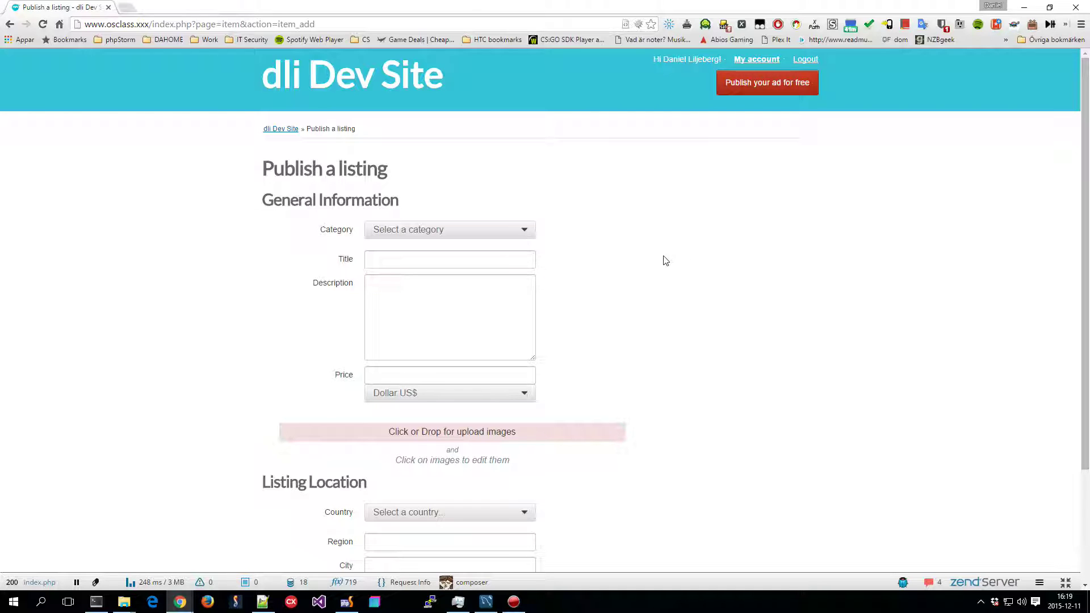
scroll(754, 272, "down", 1)
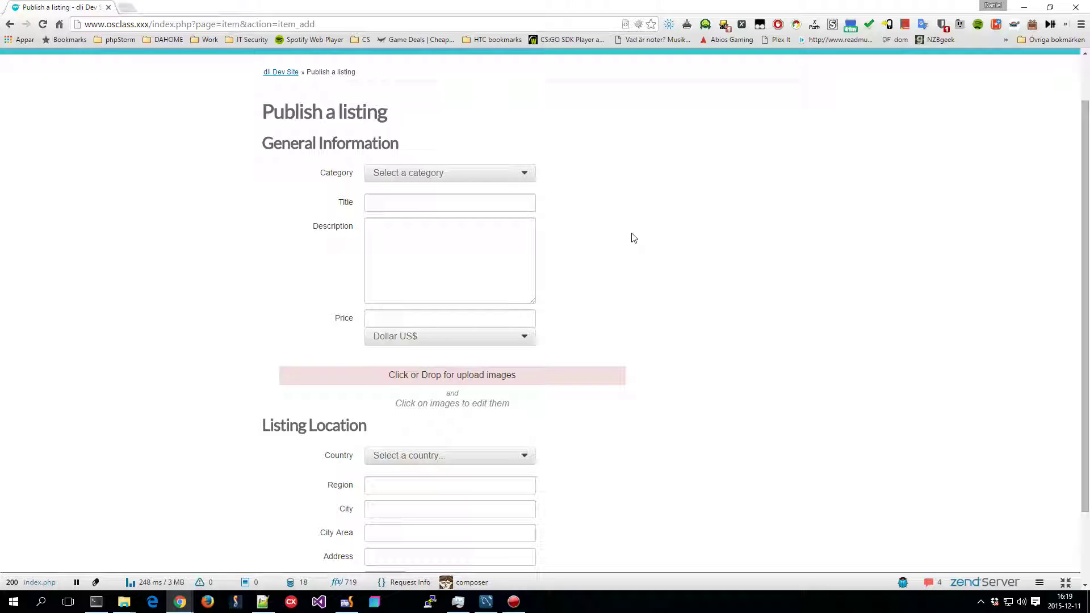
Enter category Animals, title 'My cool cat is for sale', a short description, and price 2.
left_click(489, 174)
left_click(274, 199)
left_click(452, 173)
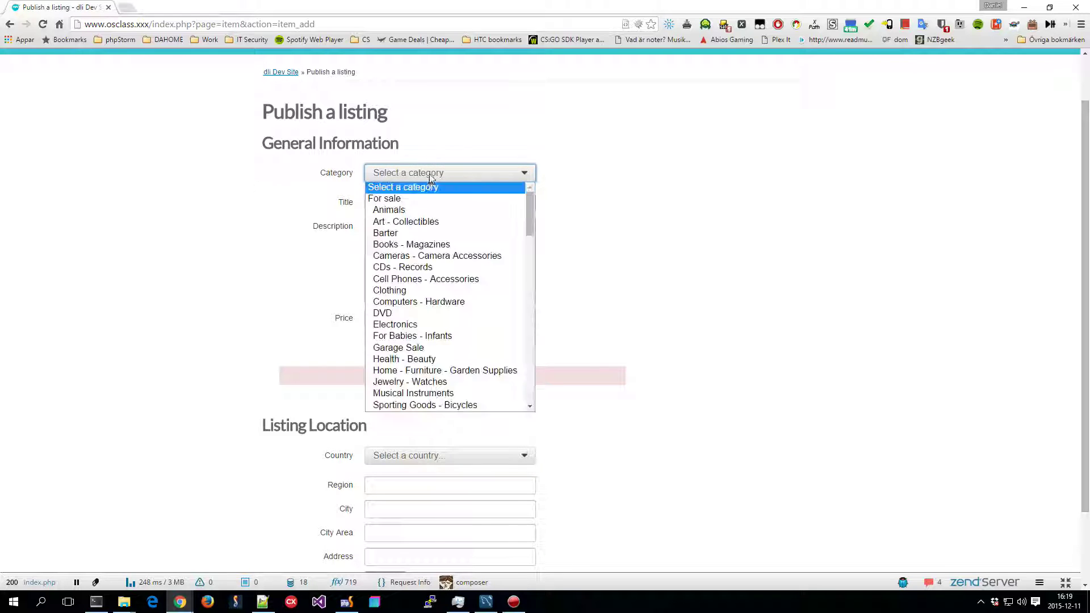
left_click(433, 211)
left_click(399, 200)
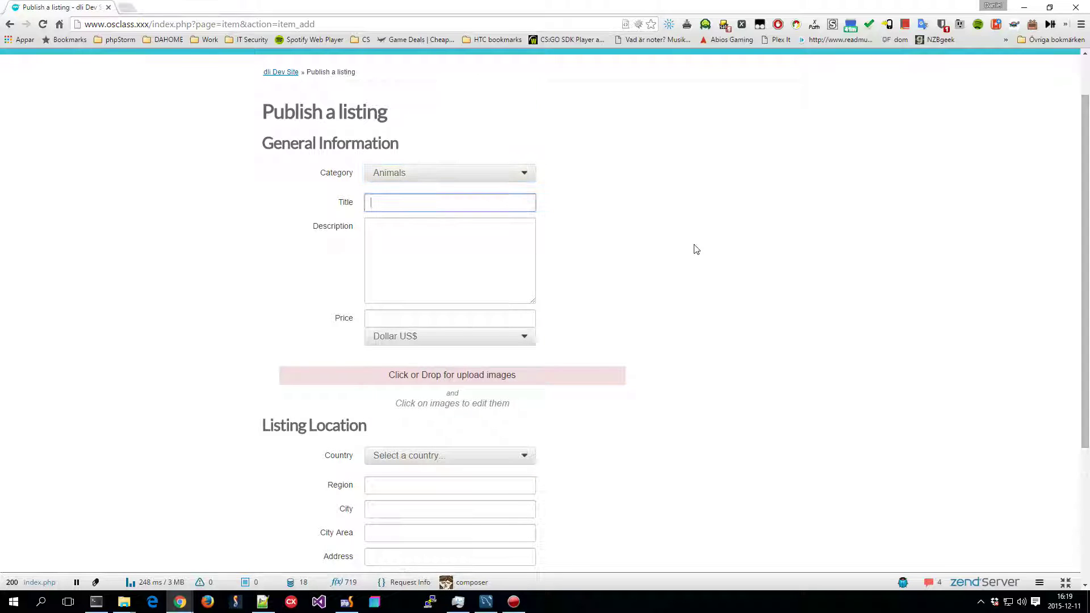
type("M")
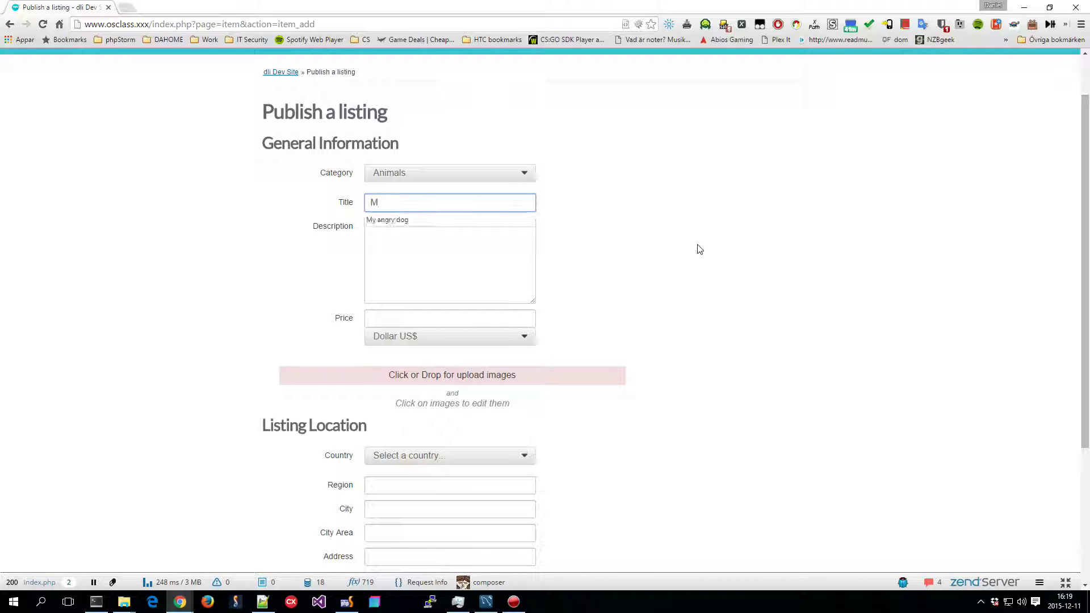
type("y cool cat is for sale")
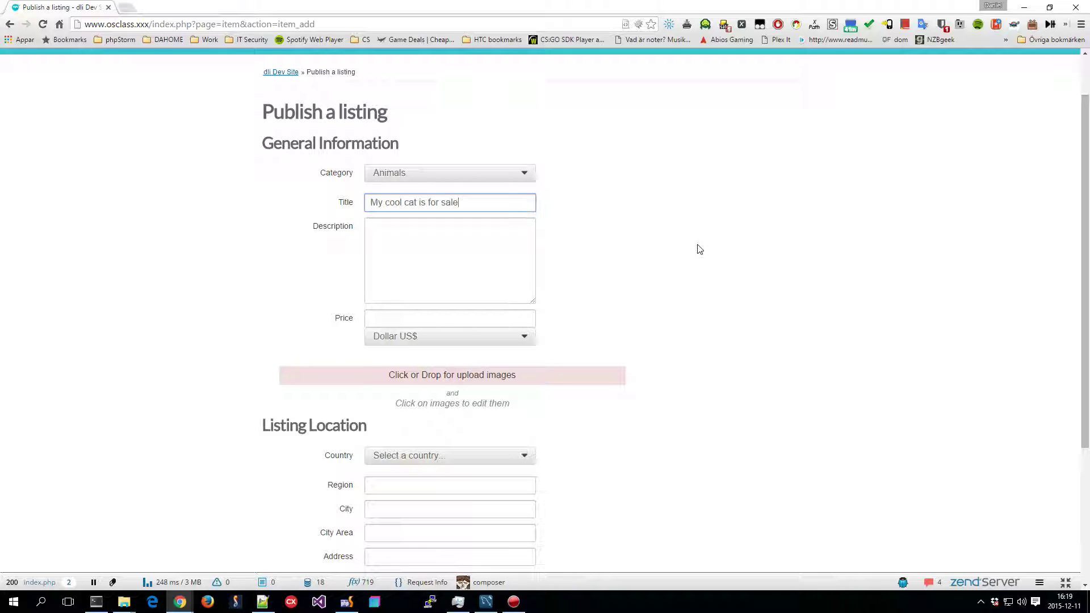
key("Tab")
type("He deserves a good home... Plz help him!")
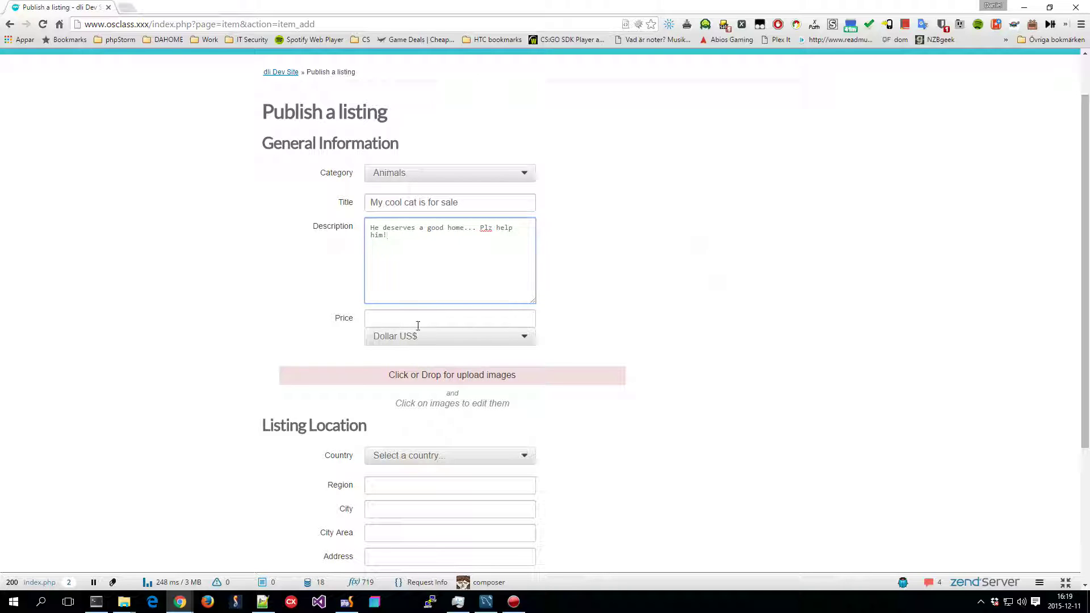
left_click(418, 323)
type("2")
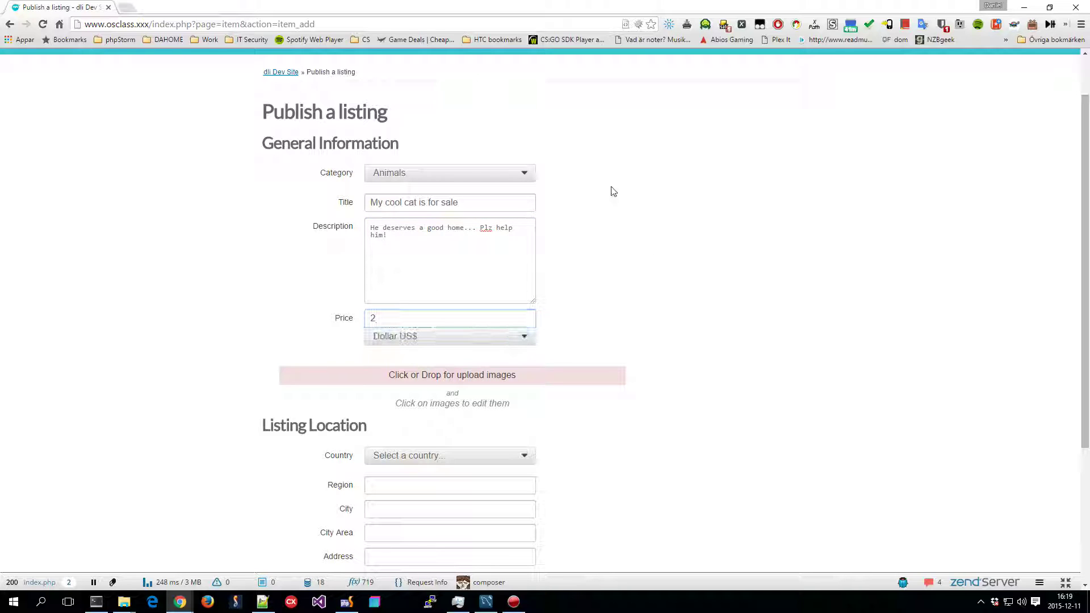
scroll(464, 273, "down", 1)
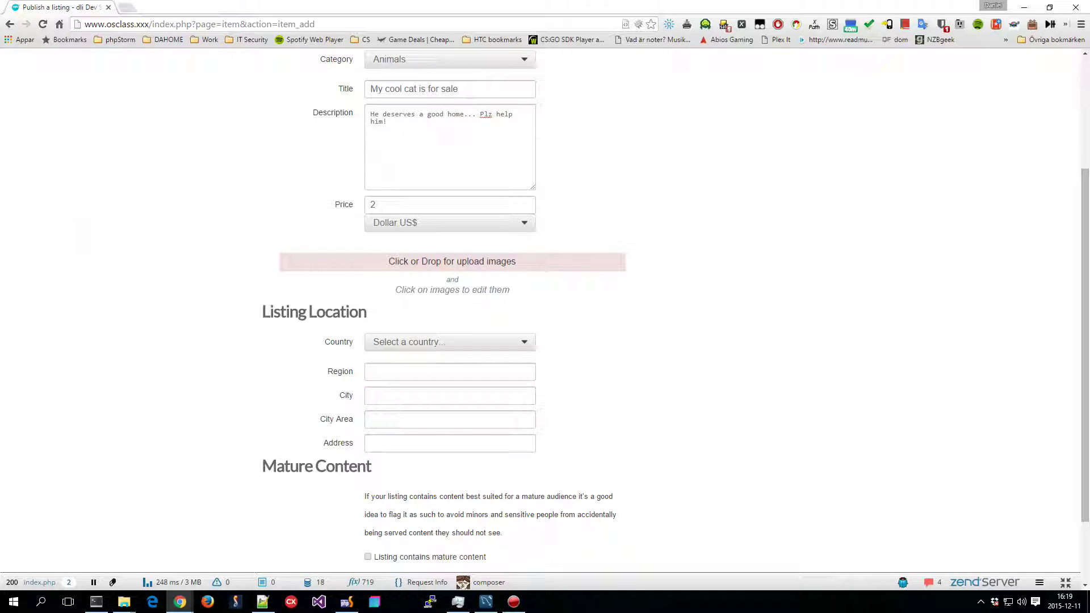
Drag the cat image into the upload zone and open its thumbnail in Photo Editor.
left_click_drag(247, 281, 372, 268)
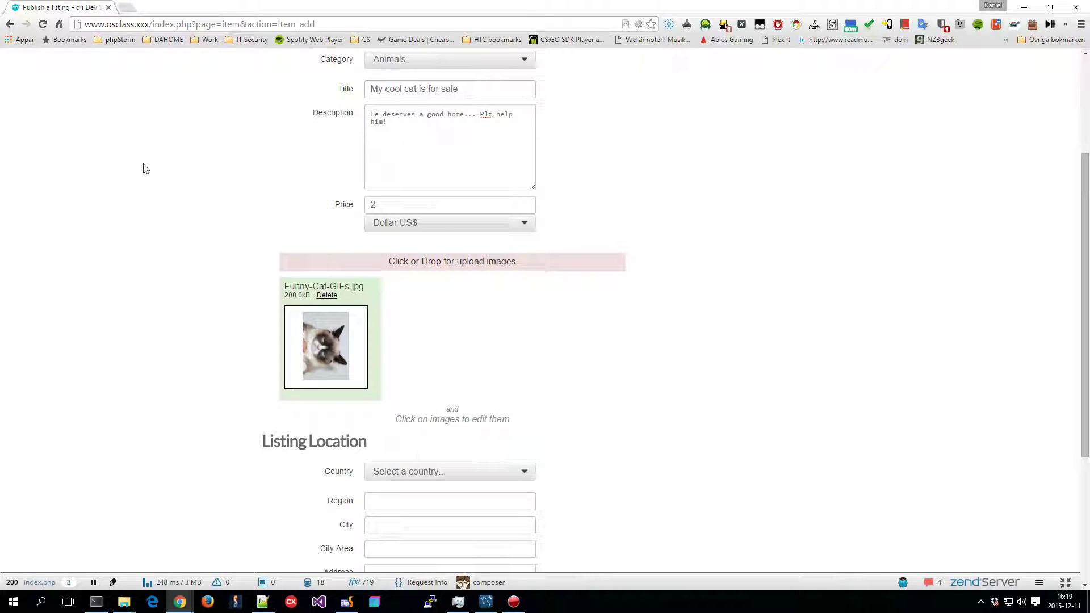
scroll(202, 281, "down", 1)
scroll(214, 224, "down", 1)
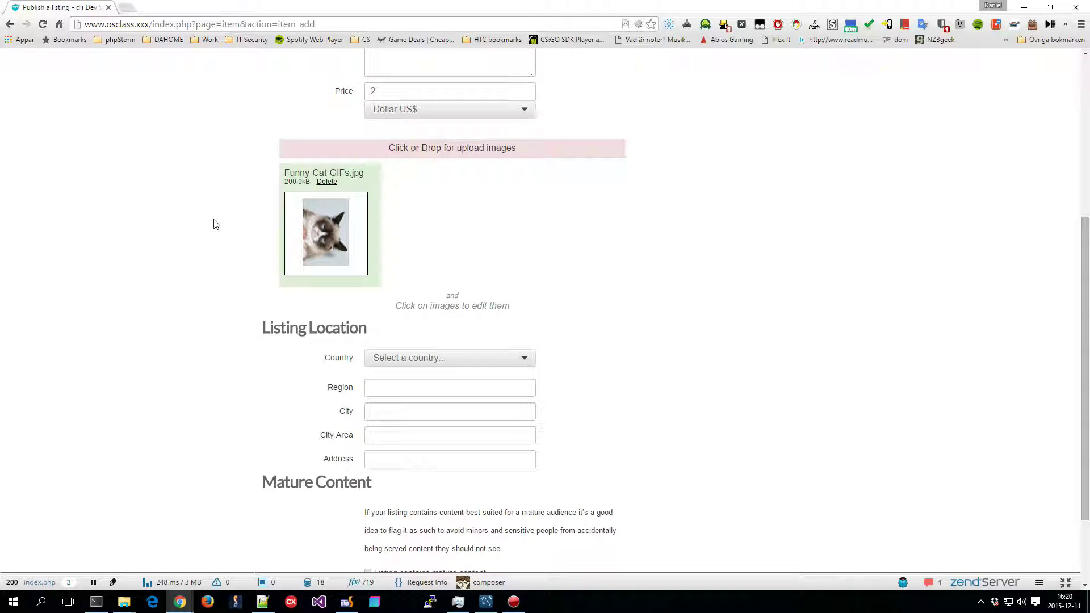
left_click(328, 228)
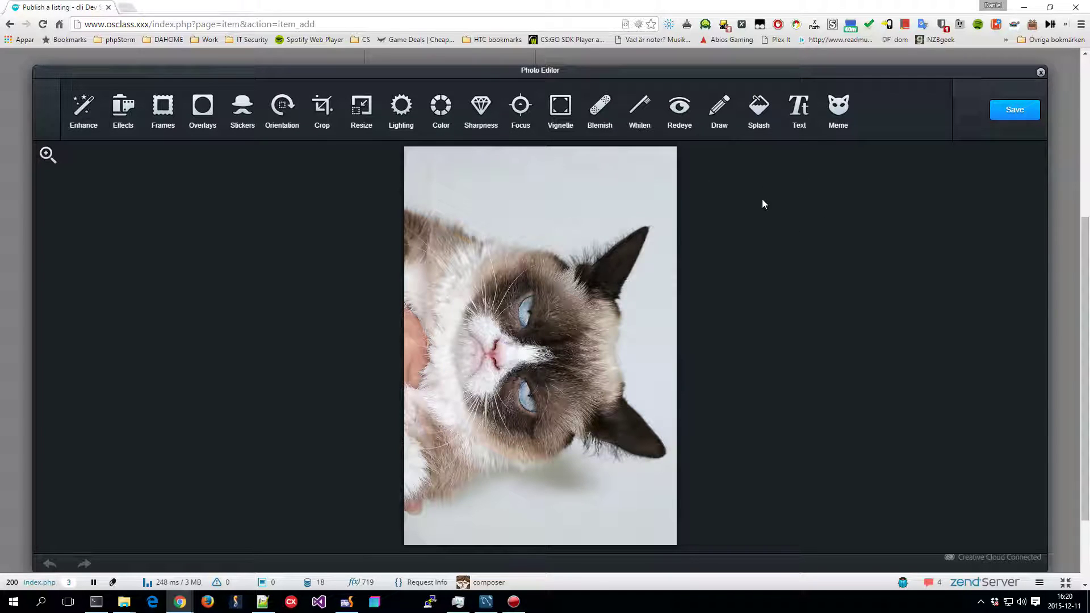
Rotate the cat photo upright with the Orientation tools and apply it.
left_click(282, 107)
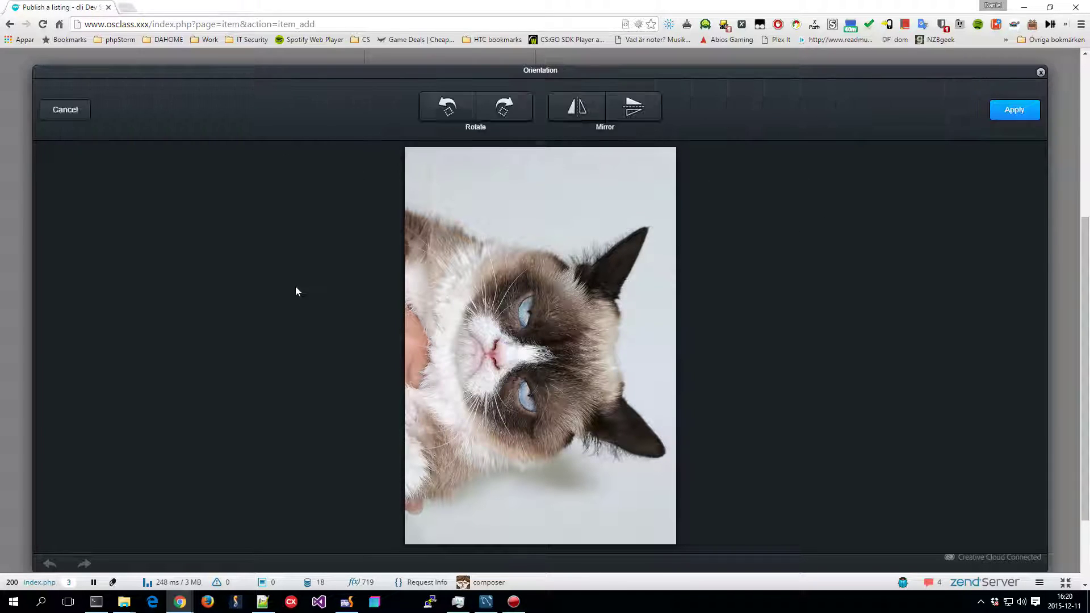
left_click(446, 113)
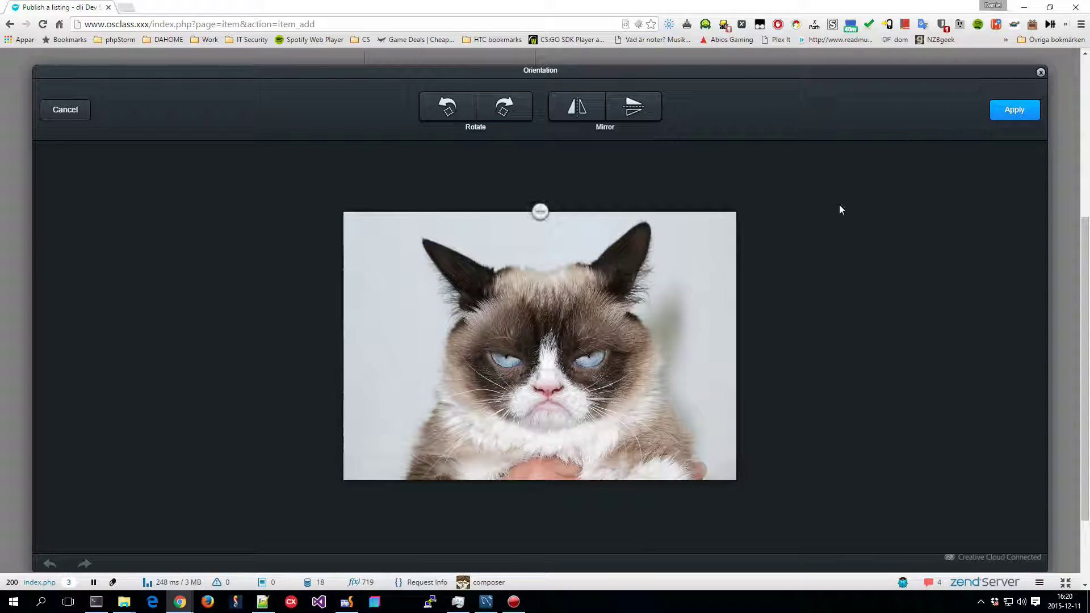
left_click(1015, 110)
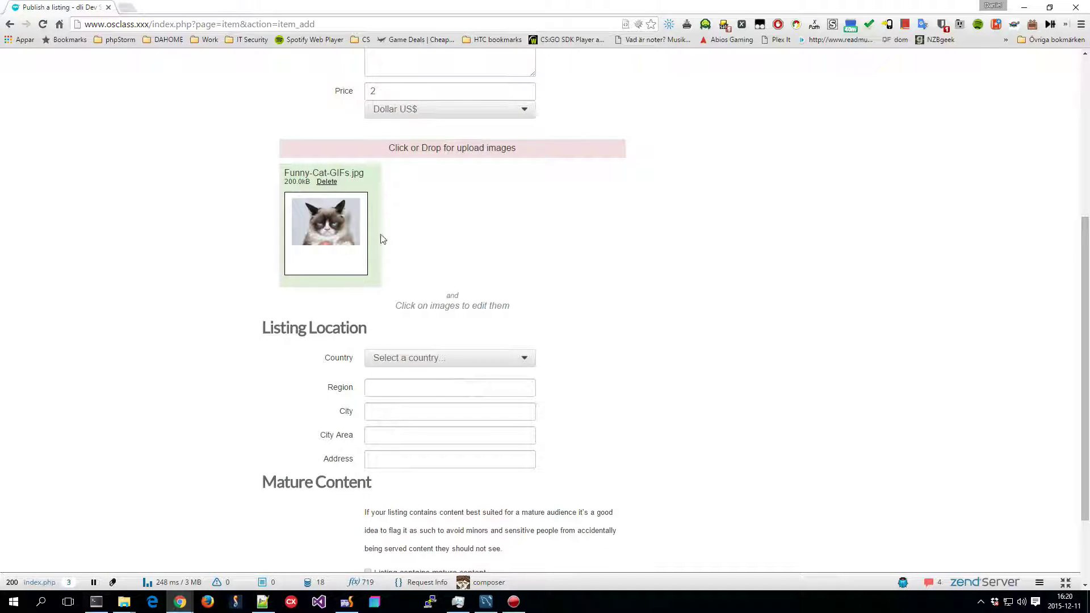
scroll(224, 285, "down", 1)
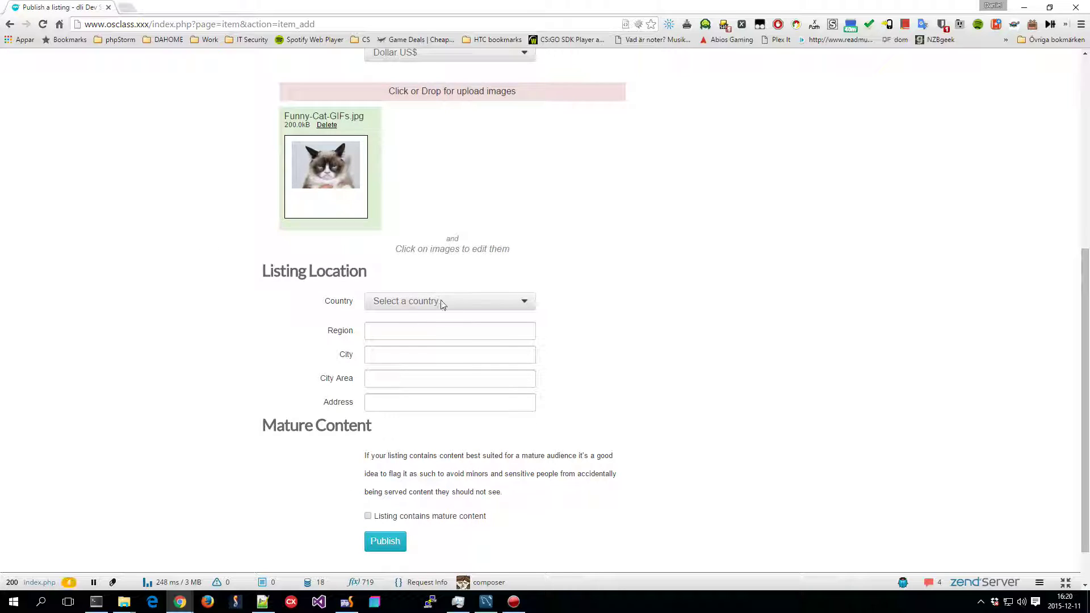
scroll(271, 332, "down", 1)
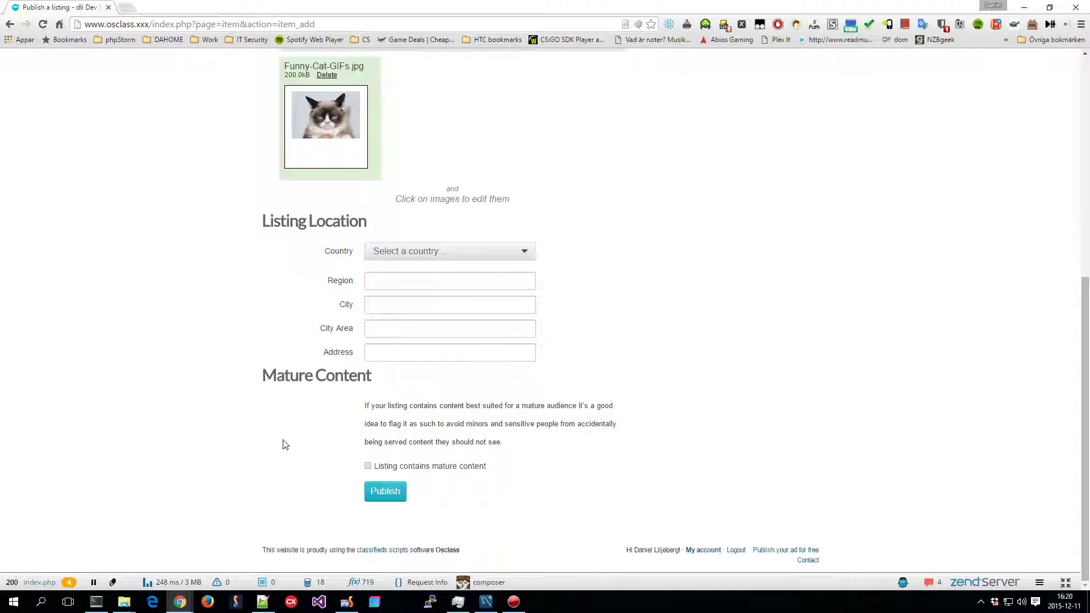
Publish the cat listing from the bottom of the form.
left_click(384, 491)
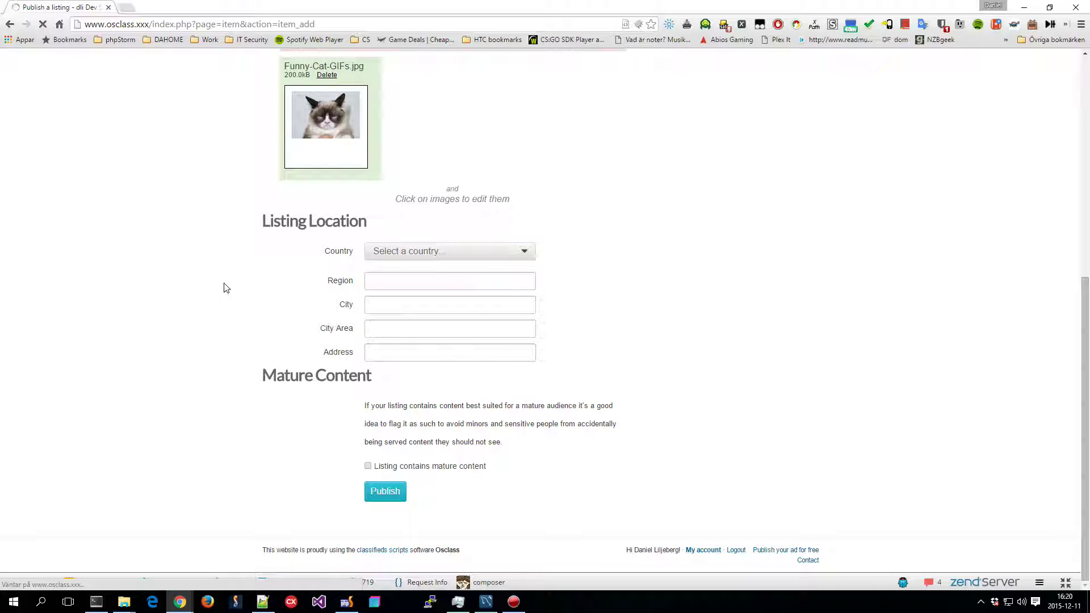
scroll(198, 223, "down", 2)
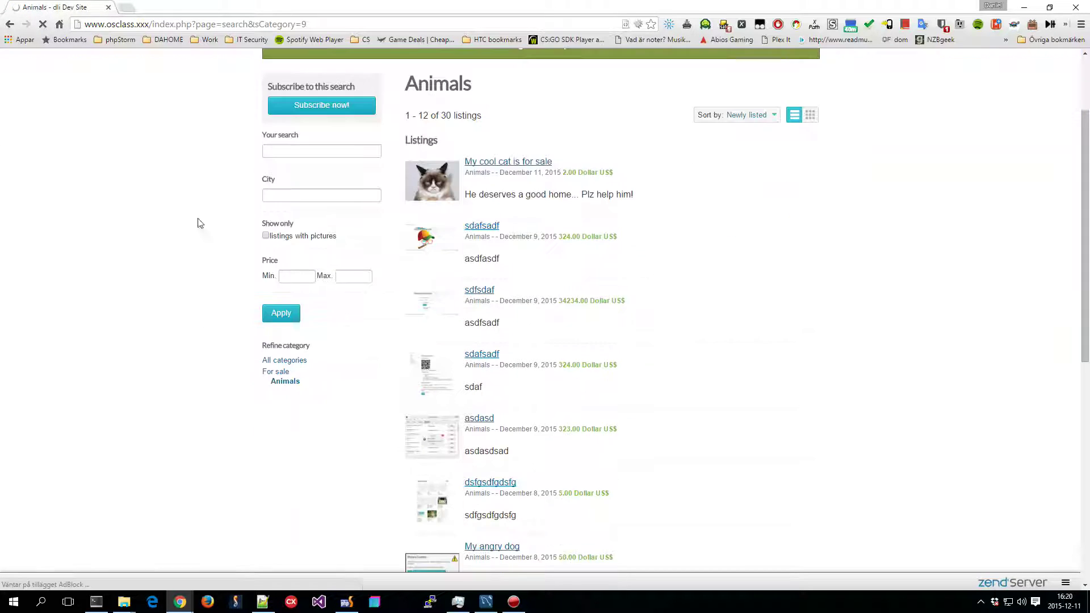
scroll(198, 223, "up", 2)
Open the published cat listing and reopen its photo from the edit form.
left_click(495, 274)
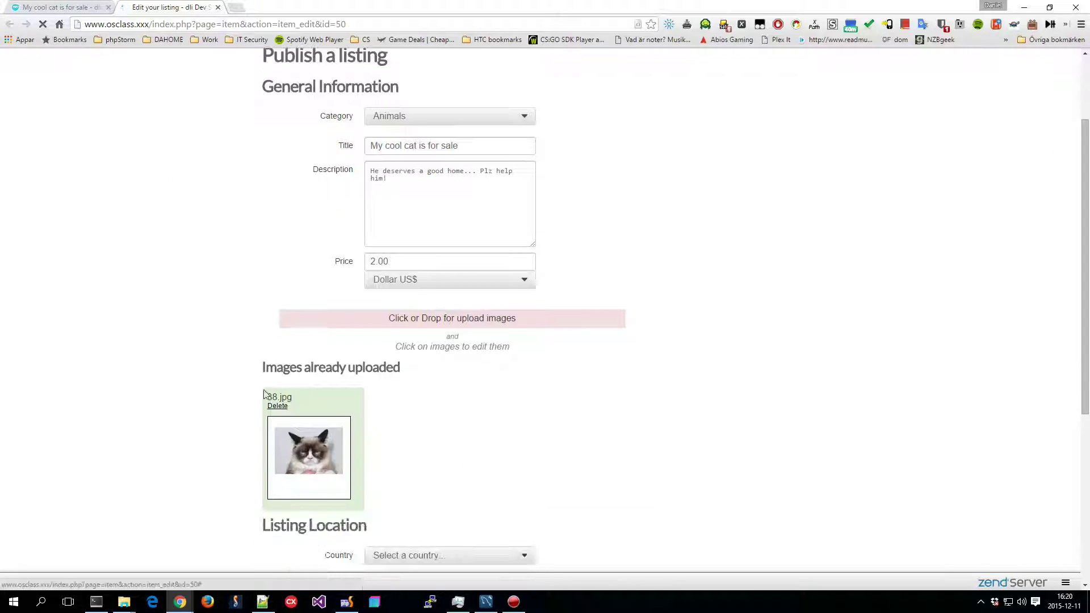
scroll(281, 392, "down", 1)
left_click(327, 390)
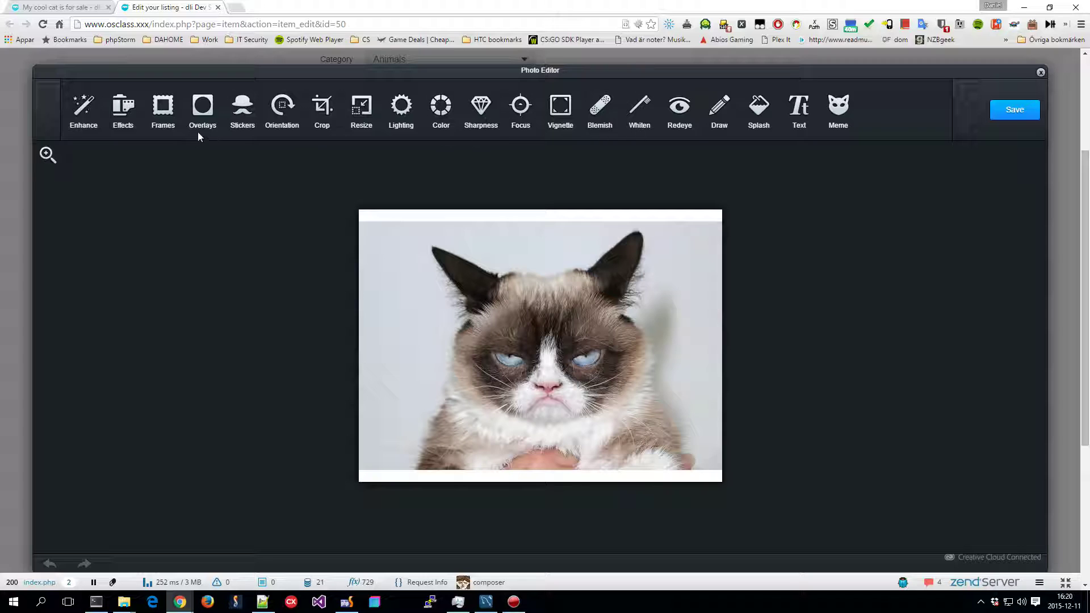
Apply the Classic Strato vintage filter to the cat photo.
left_click(122, 107)
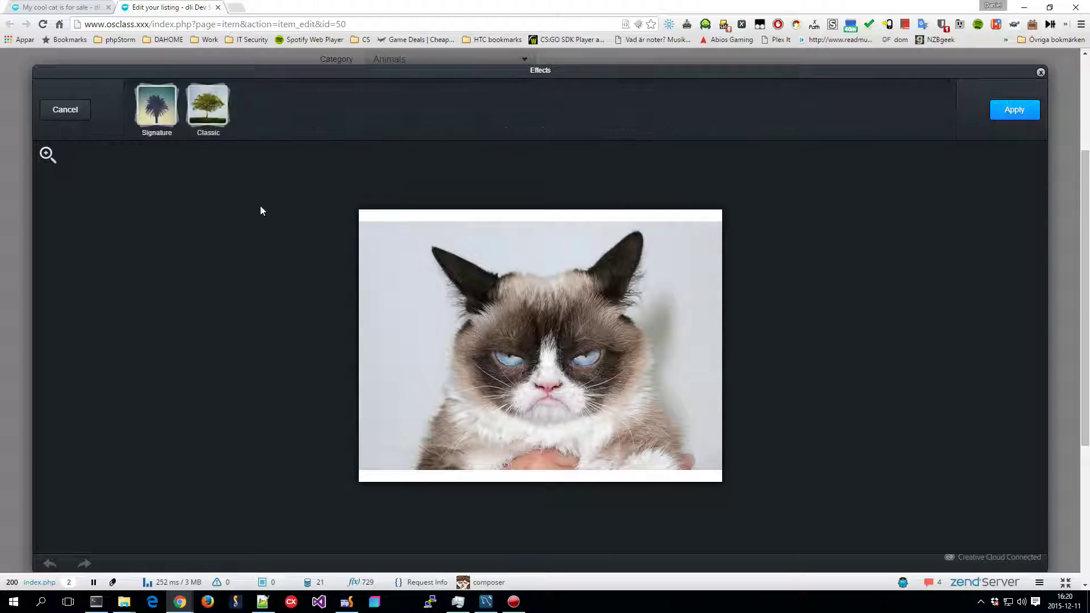
left_click(210, 112)
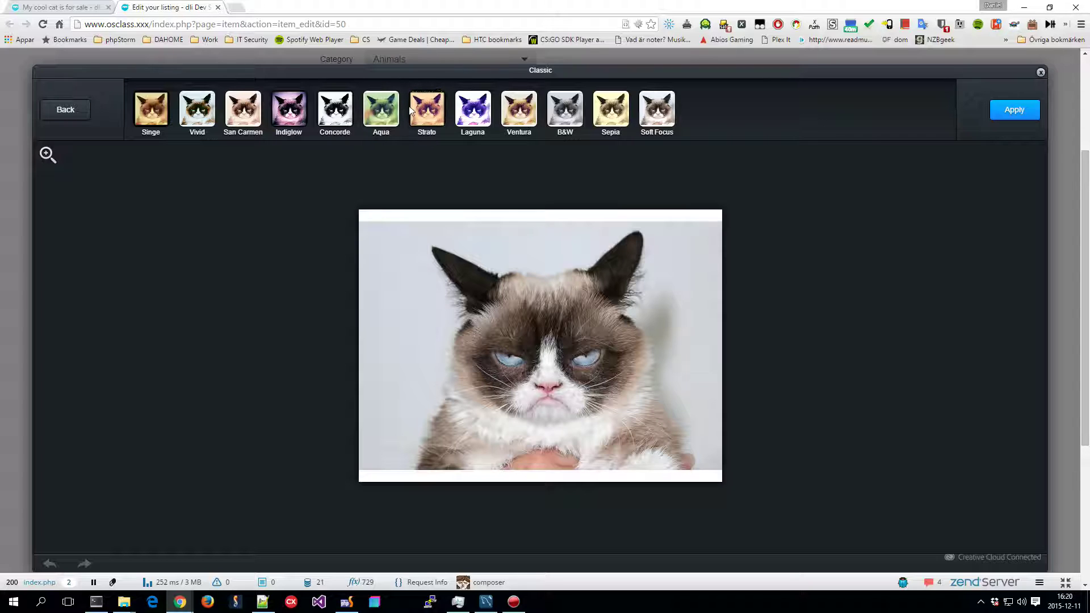
left_click(420, 113)
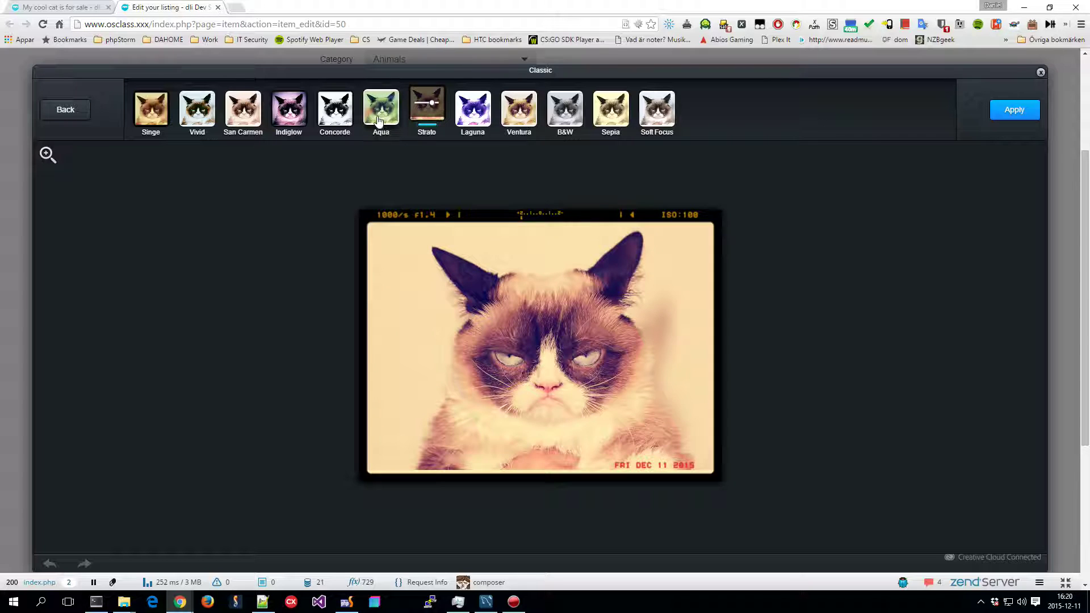
left_click(1010, 110)
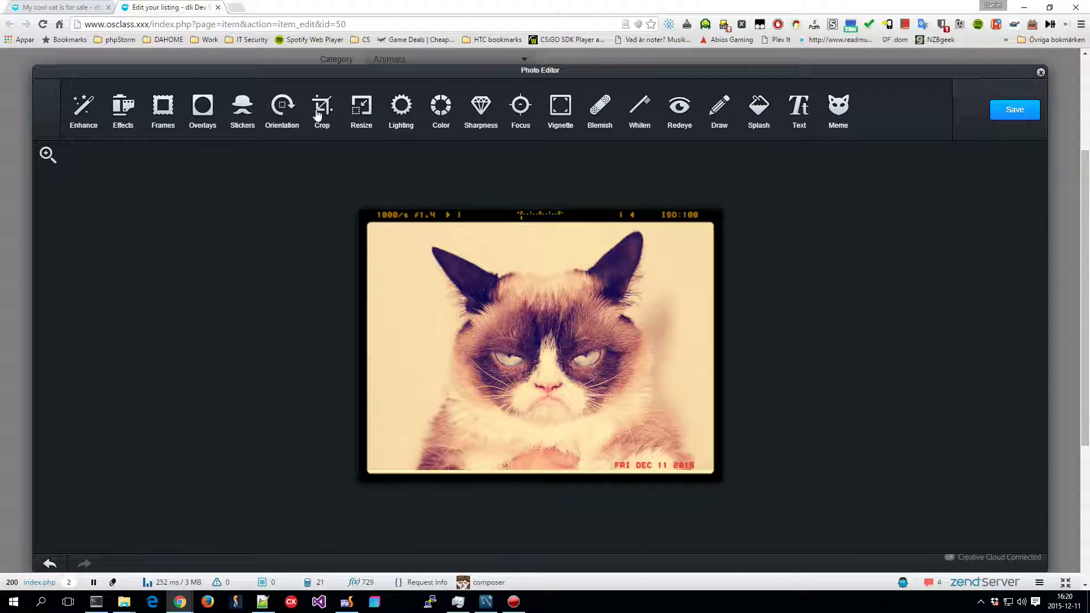
Apply a focus blur with the sharp area widened over the cat.
left_click(520, 107)
left_click_drag(570, 376, 627, 422)
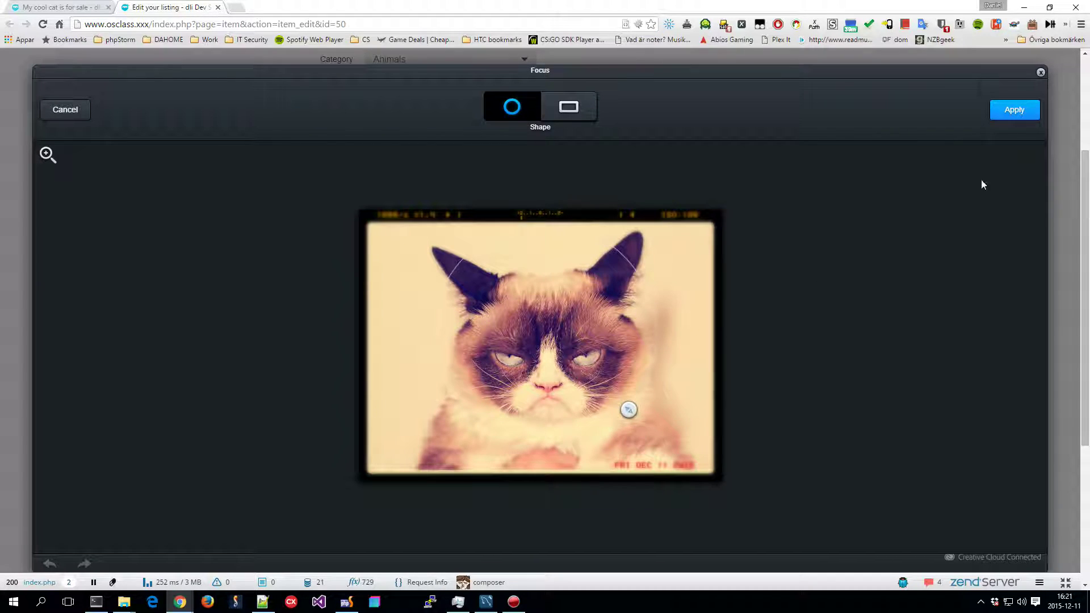
left_click(1013, 111)
Save the edited photo and reload the published listing page with F5.
left_click(1016, 110)
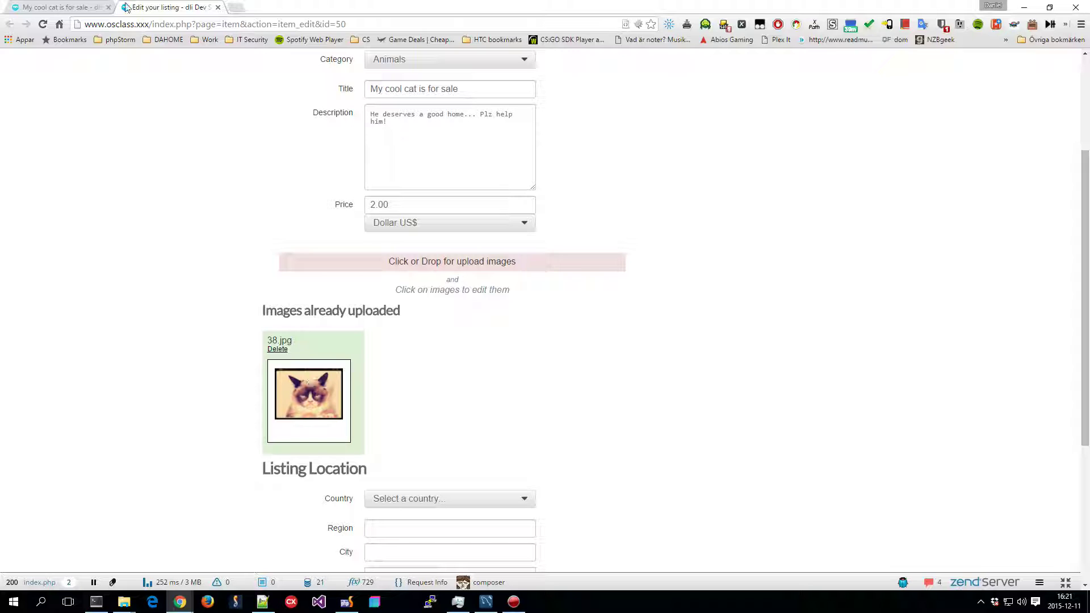
left_click(80, 5)
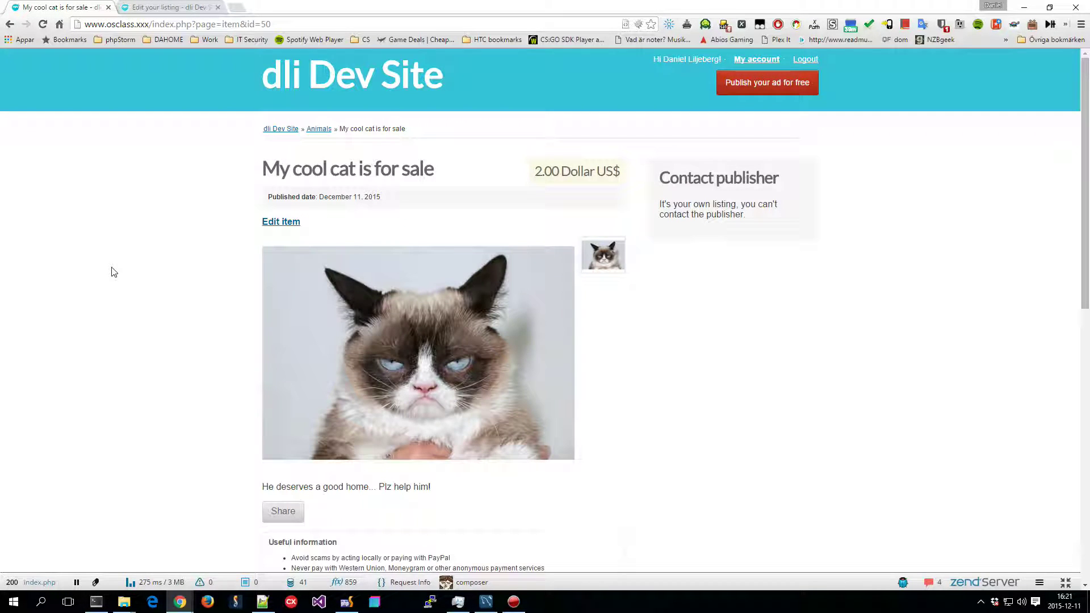
key("F5")
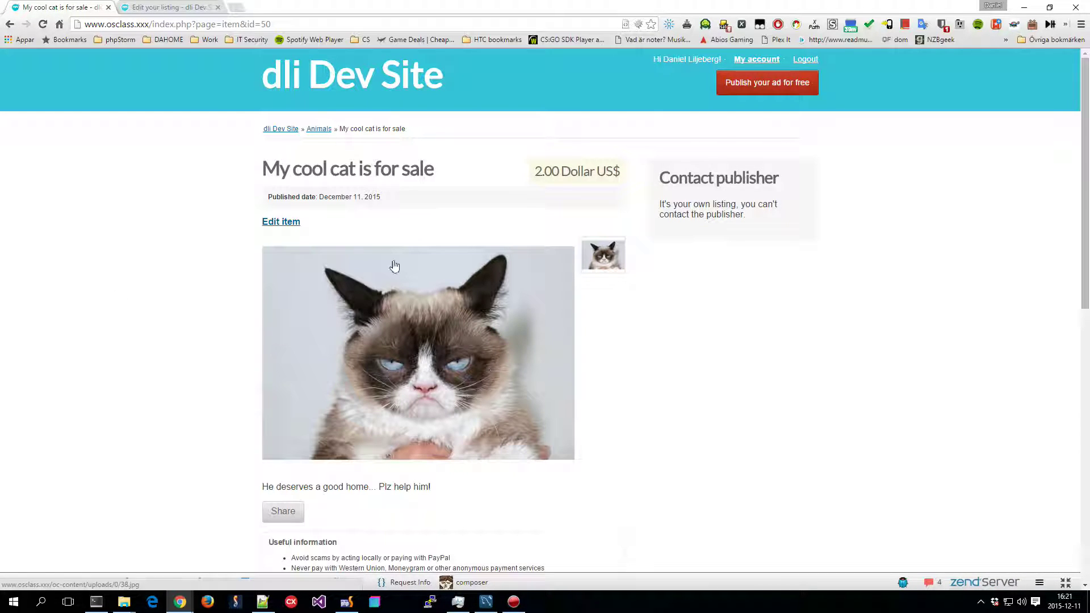
Return to the listing's edit form and update the listing.
left_click(168, 6)
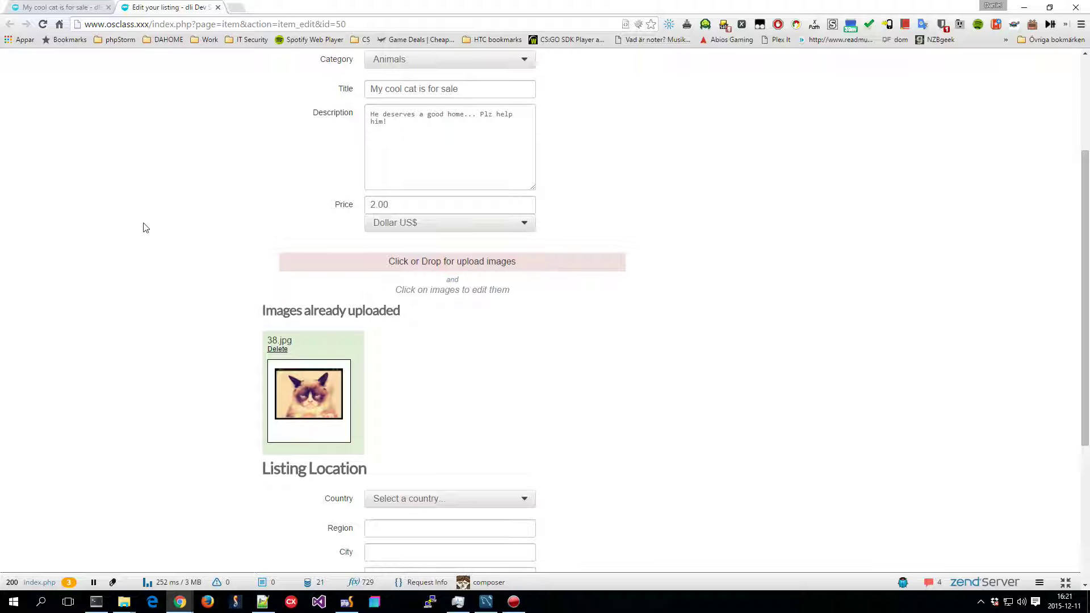
scroll(140, 179, "down", 3)
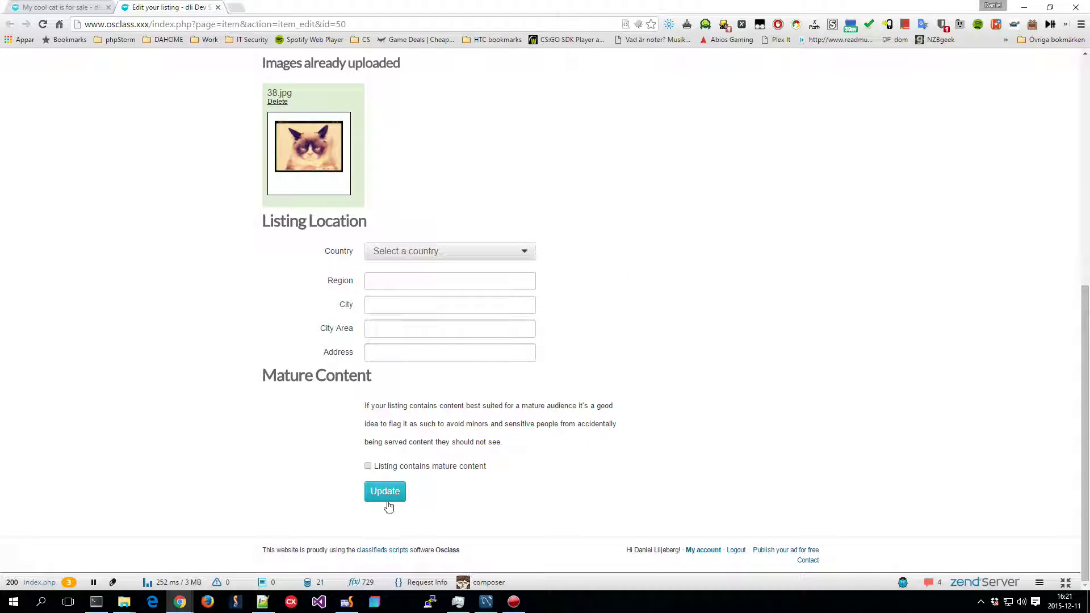
scroll(255, 255, "up", 2)
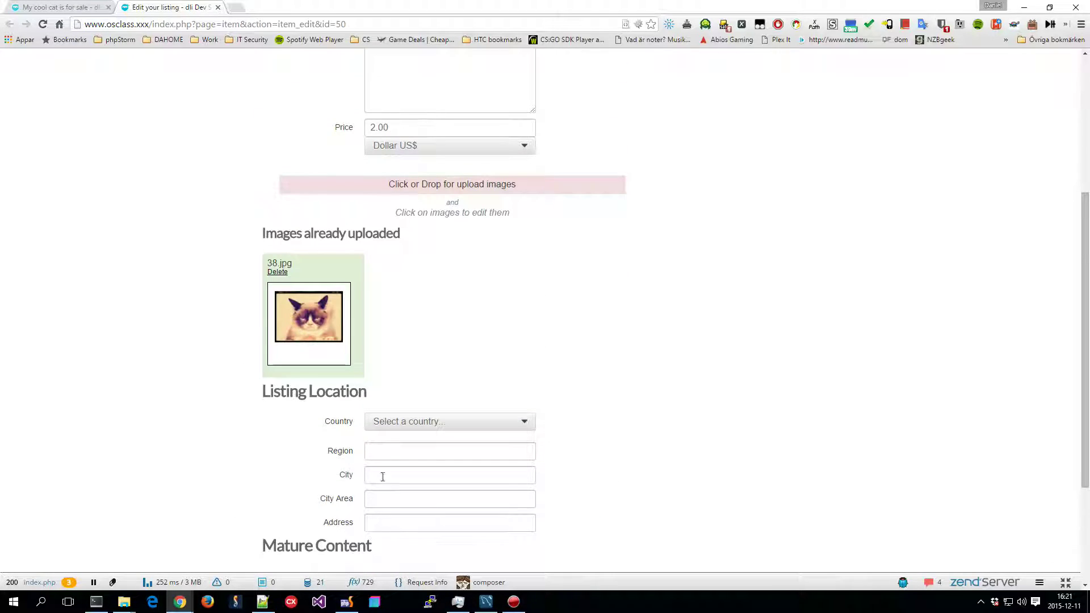
scroll(382, 477, "down", 2)
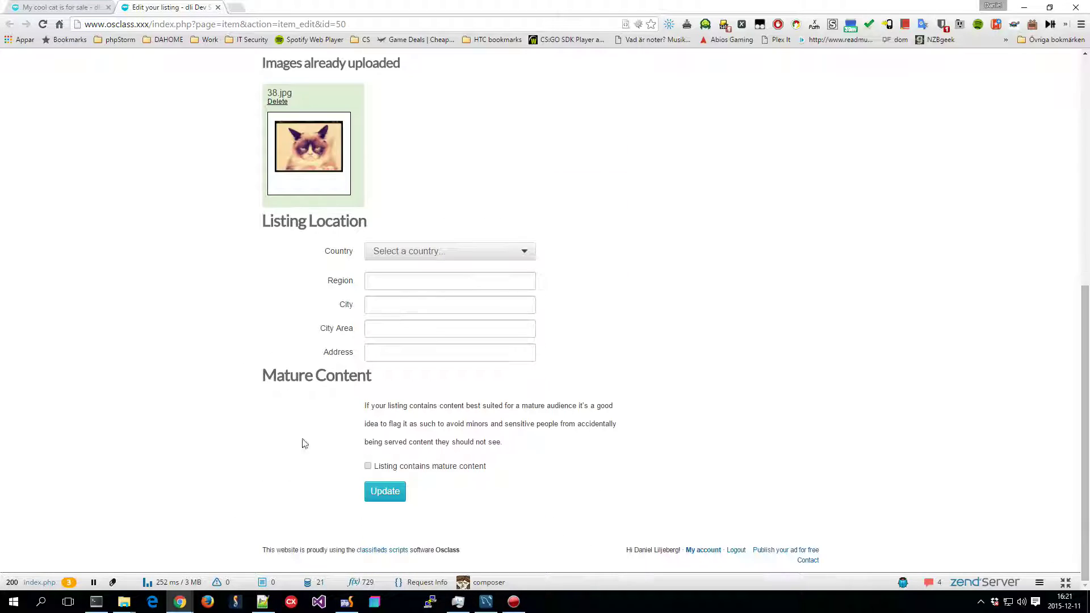
left_click(385, 494)
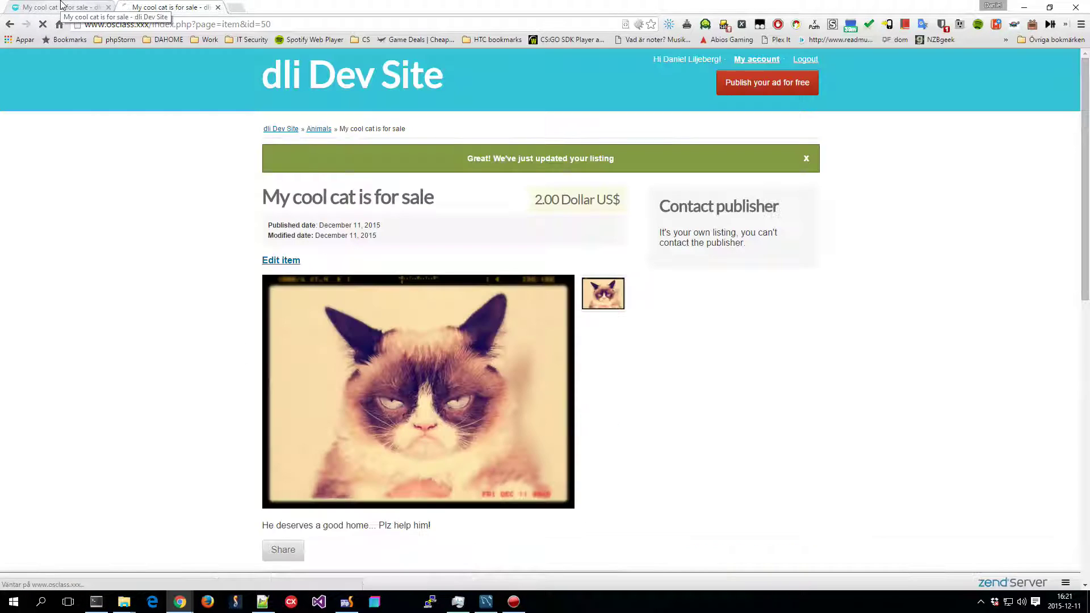
Switch to the duplicate listing tab and close it with Ctrl+W.
left_click(62, 7)
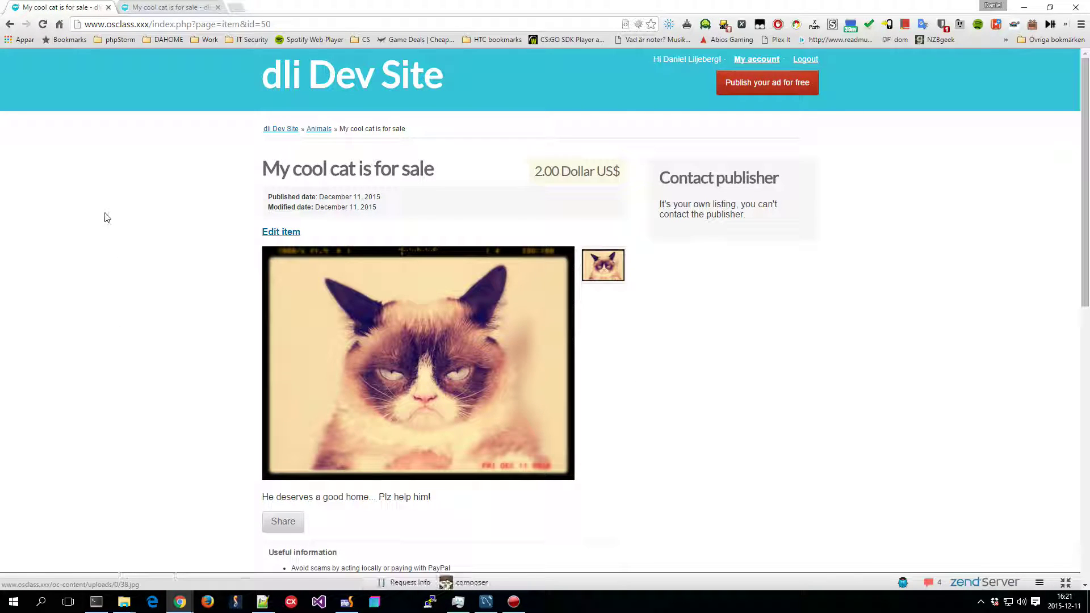
key("ctrl+Tab")
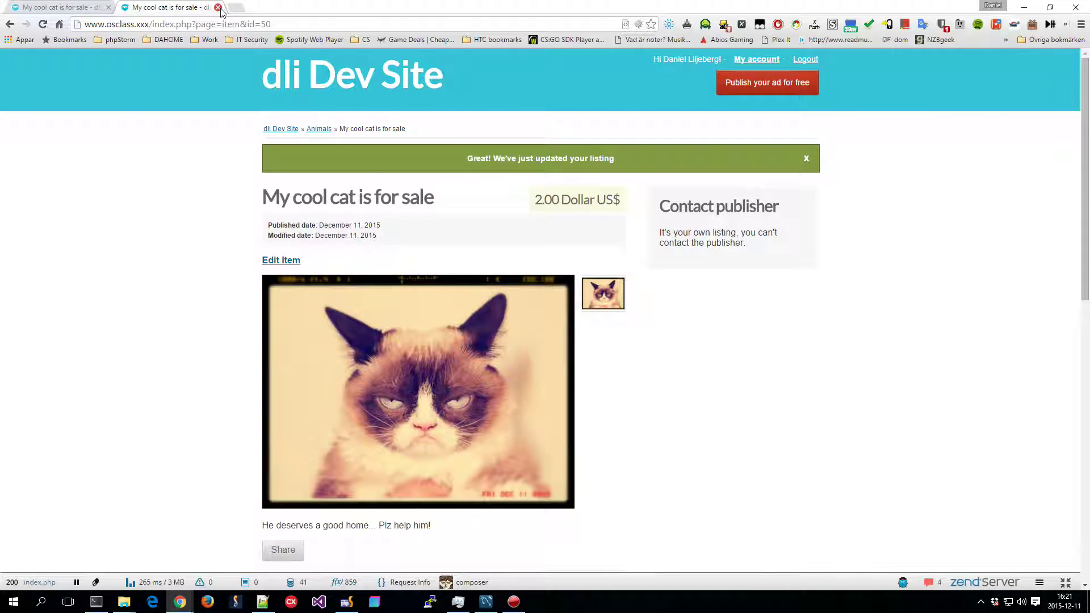
key("ctrl+w")
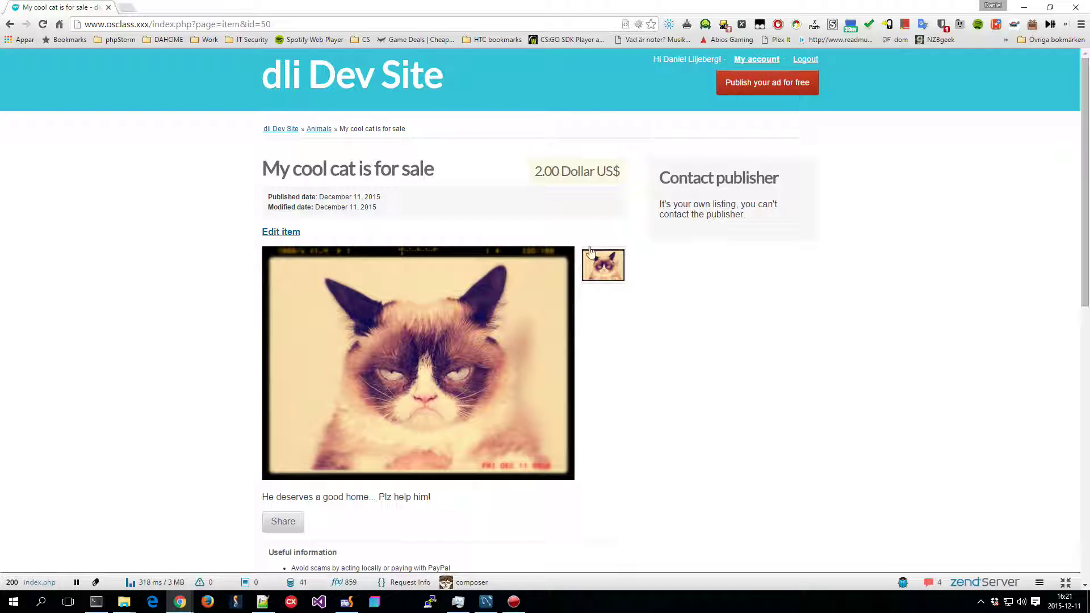
Reopen the cat photo from the edit form and preview the Original and Boom overlays, applying none.
left_click(286, 231)
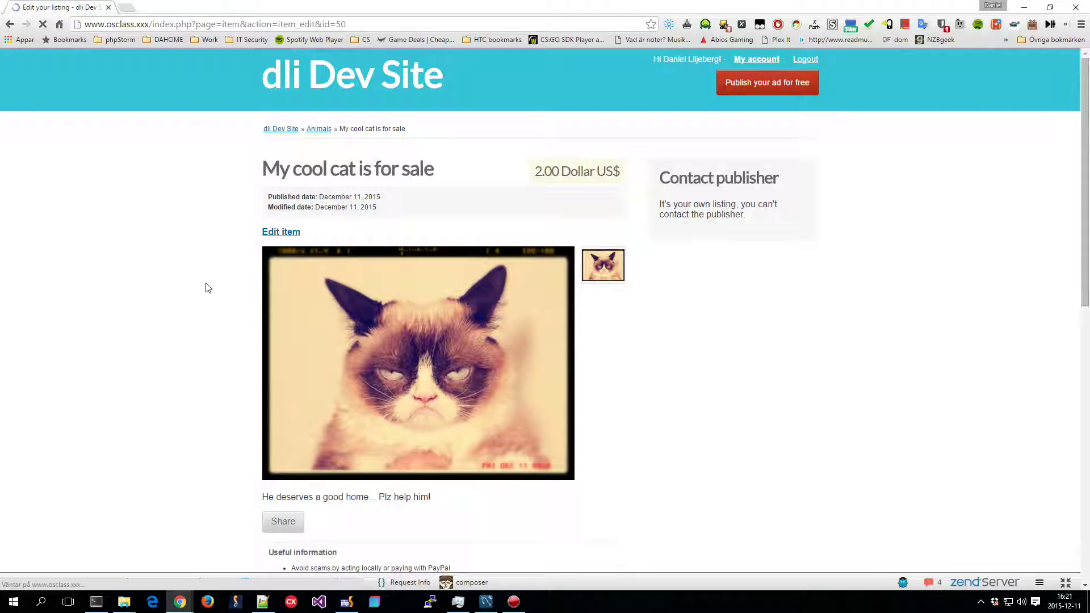
scroll(247, 442, "down", 3)
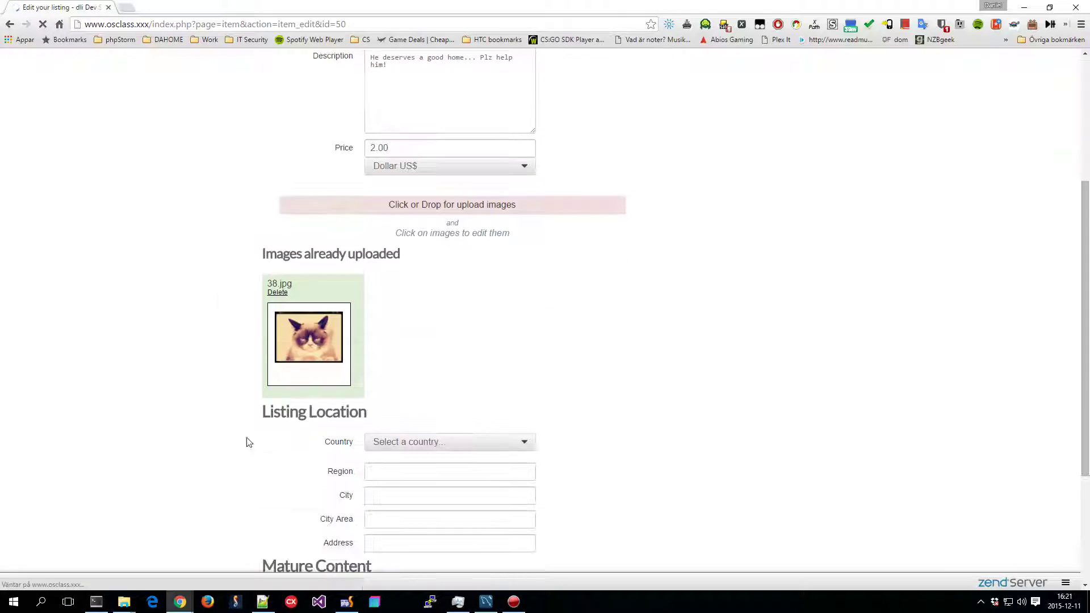
left_click(288, 329)
left_click(206, 117)
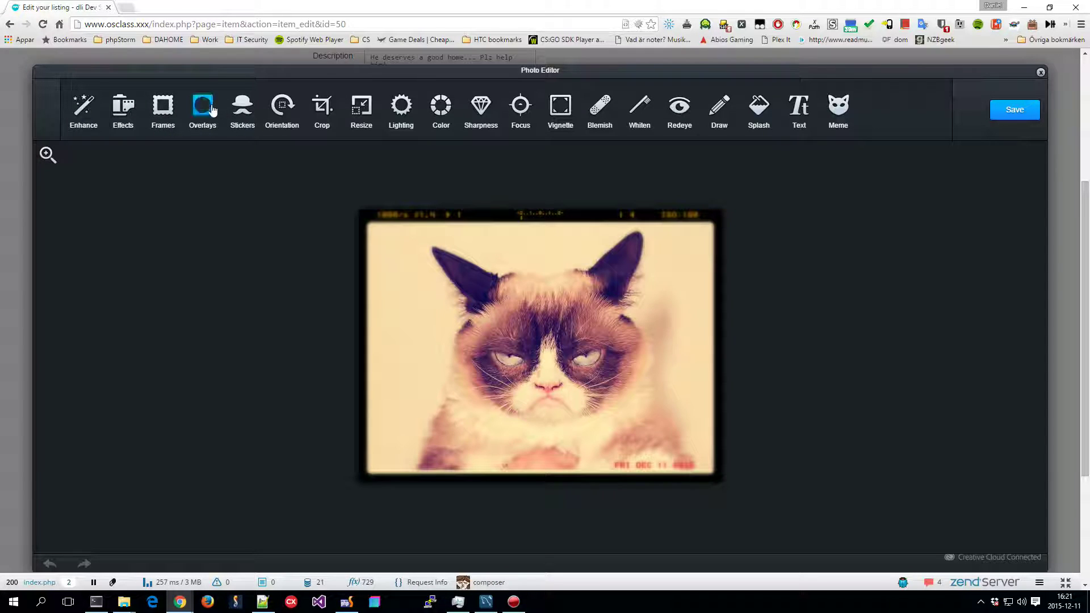
left_click(162, 110)
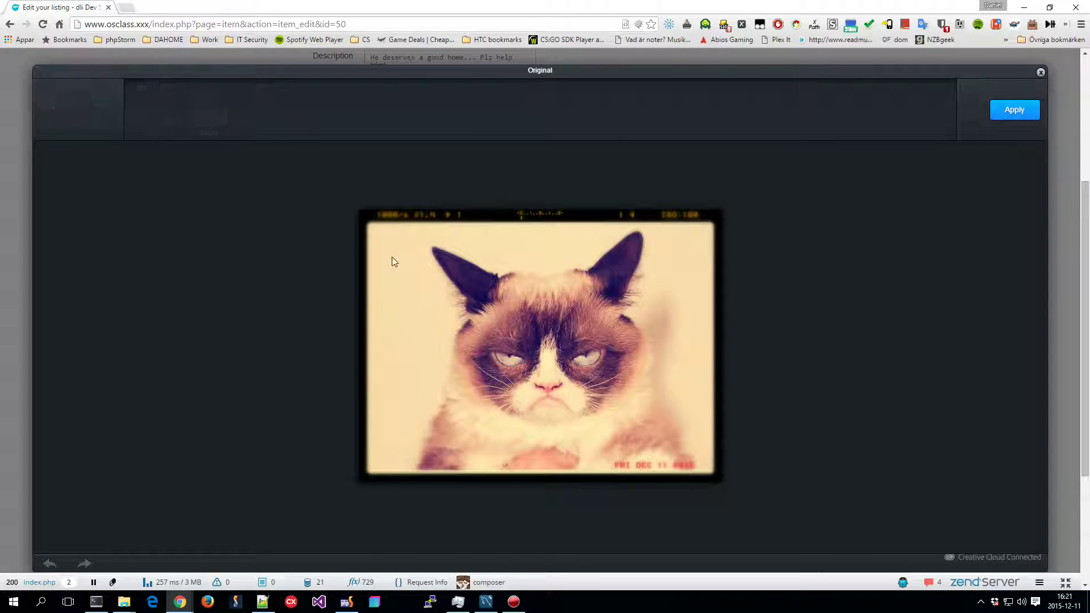
left_click(60, 111)
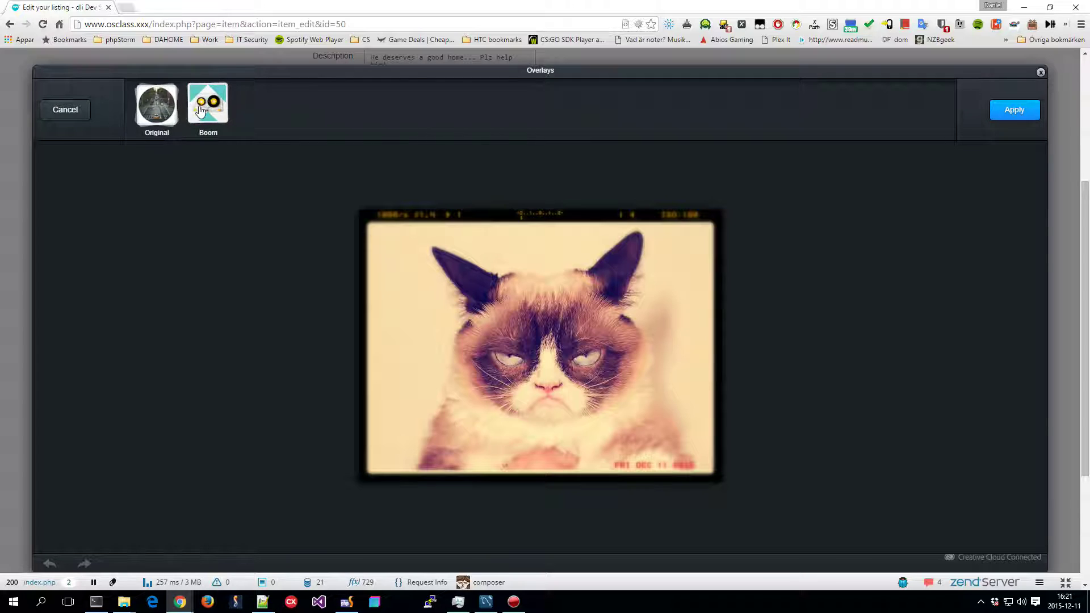
left_click(212, 110)
left_click(65, 109)
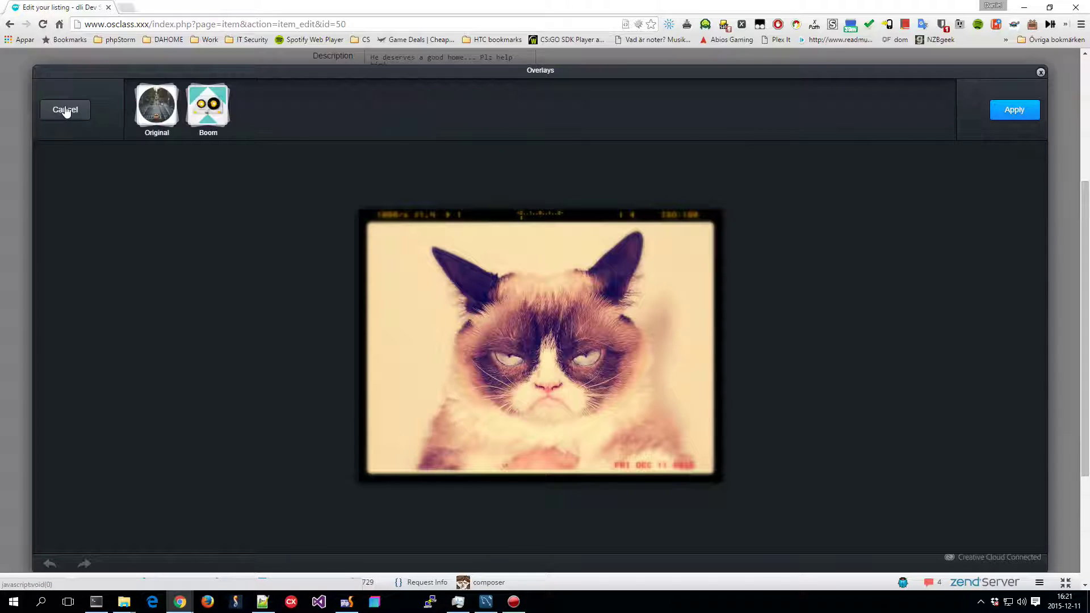
Replace the placeholder text on the photo with the caption 'My nice cat' and apply it.
left_click(800, 110)
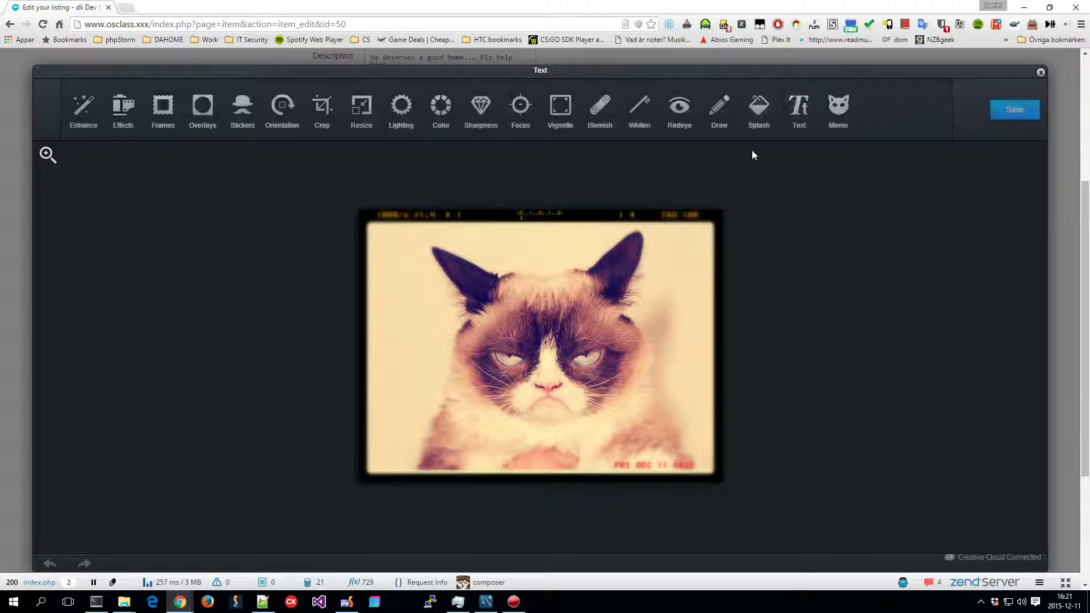
left_click(517, 232)
key("BackSpace")
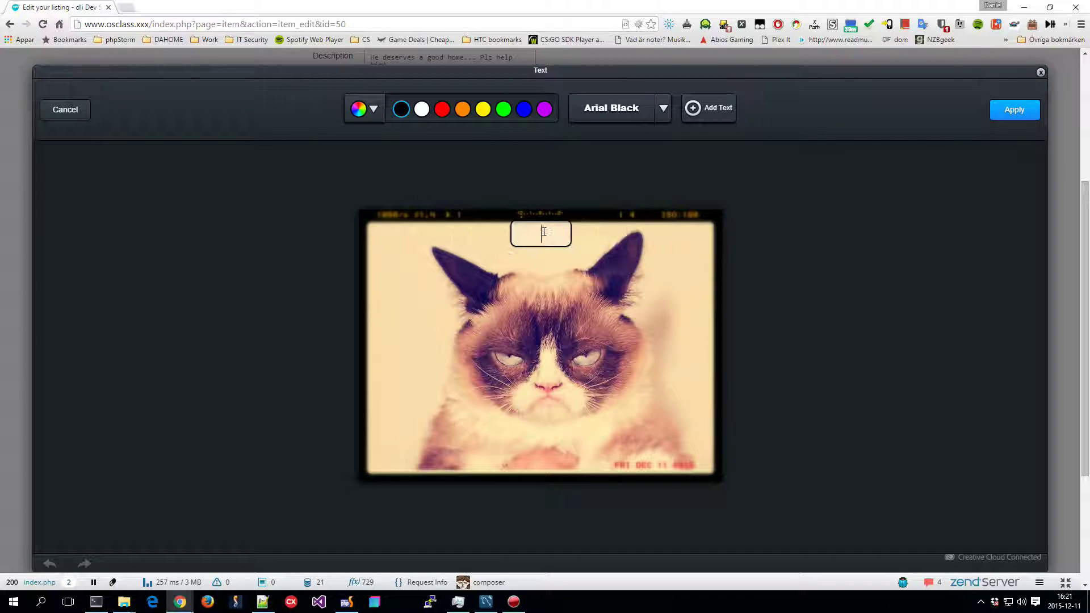
type("My n")
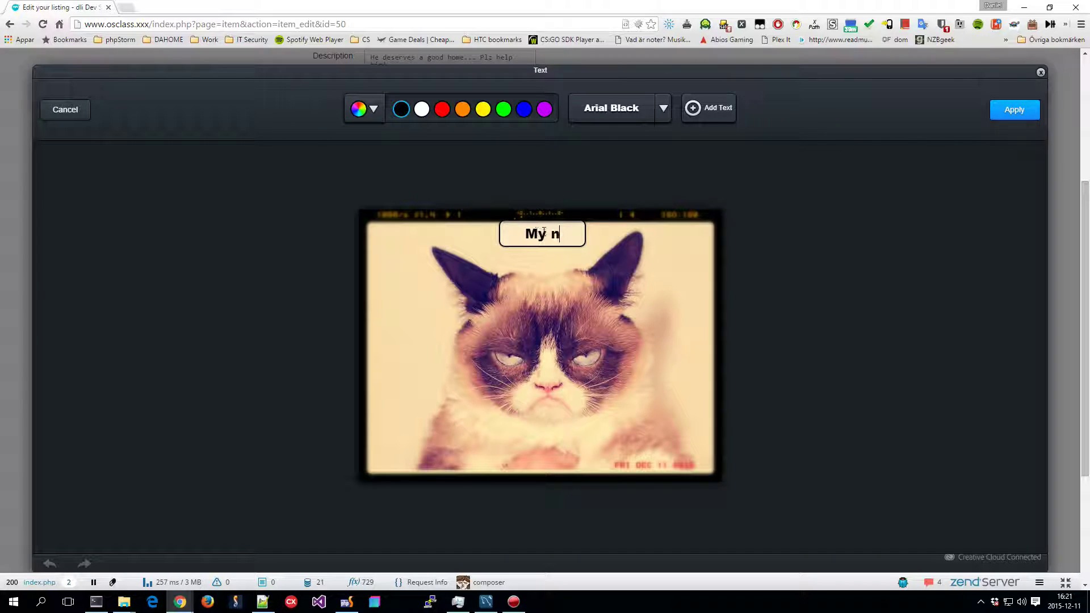
type("ice cat")
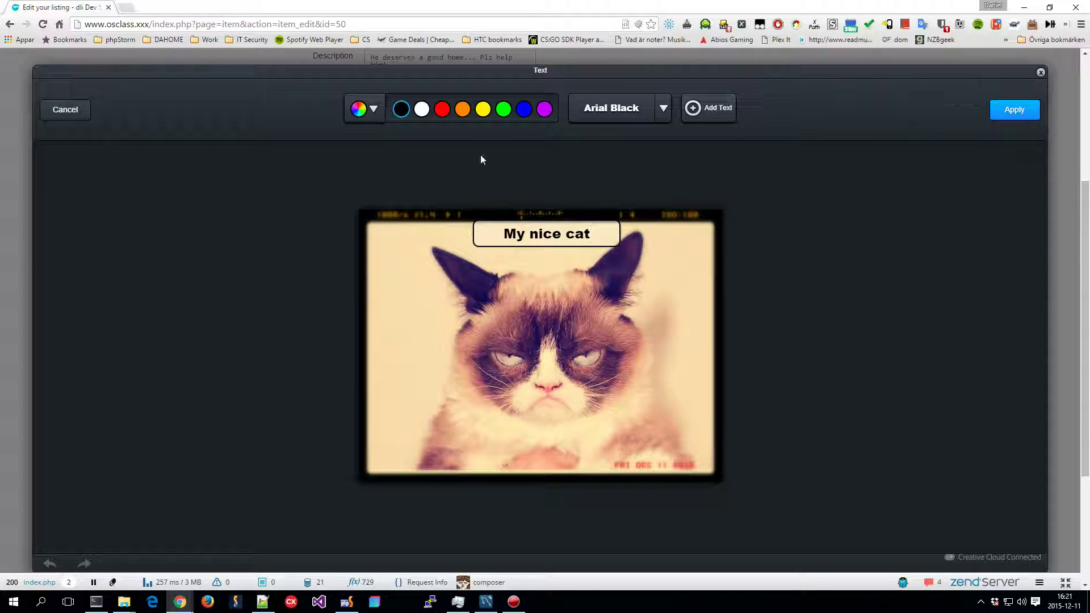
left_click(1010, 110)
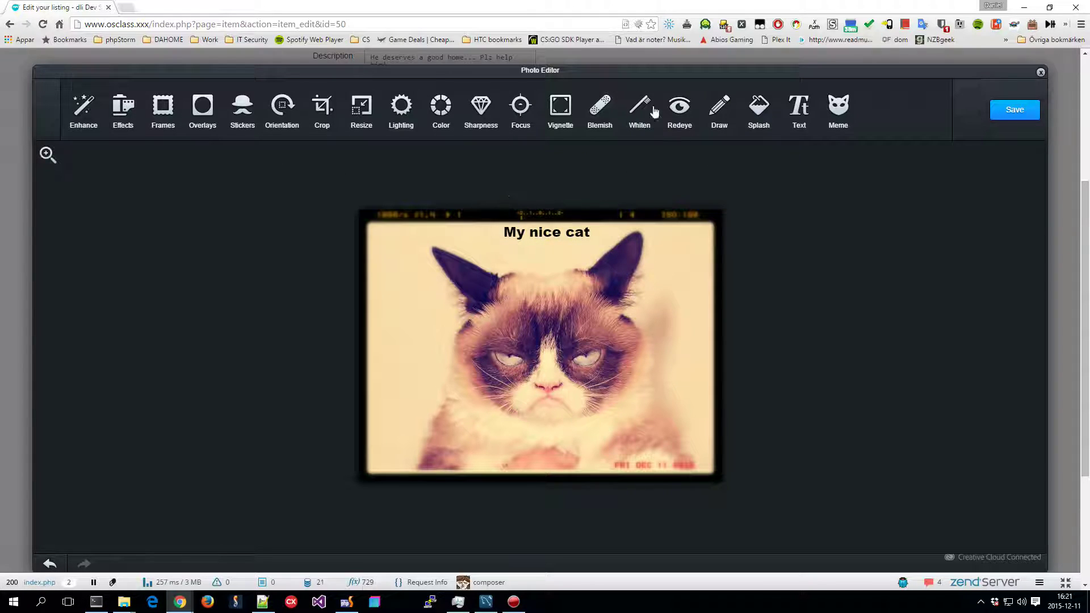
Fit the Signature aviator sunglasses sticker over the cat's eyes, apply it, and save the photo.
left_click(243, 107)
left_click(209, 108)
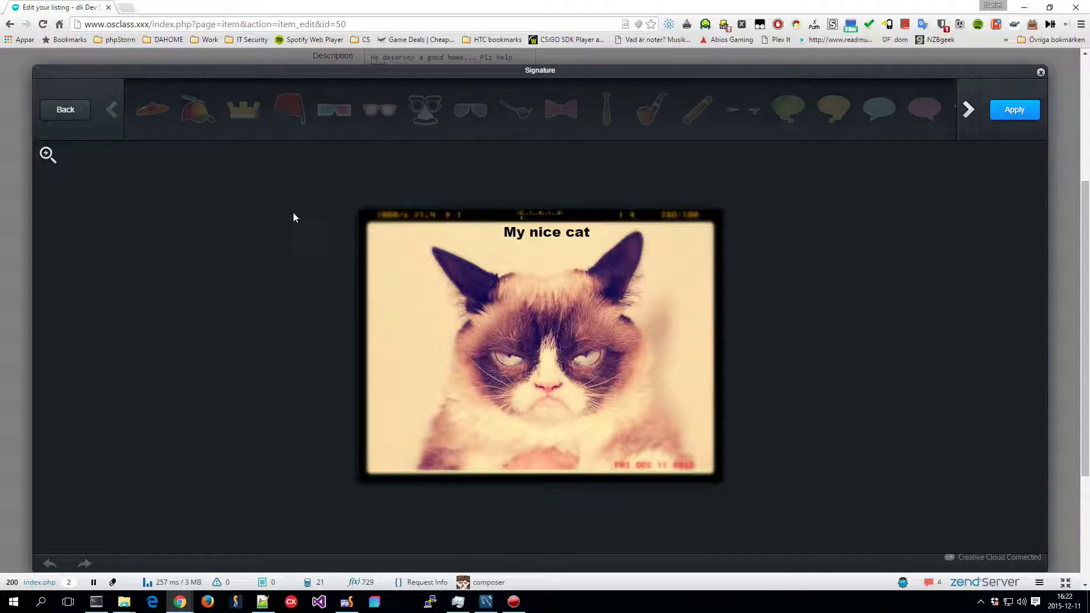
left_click(470, 111)
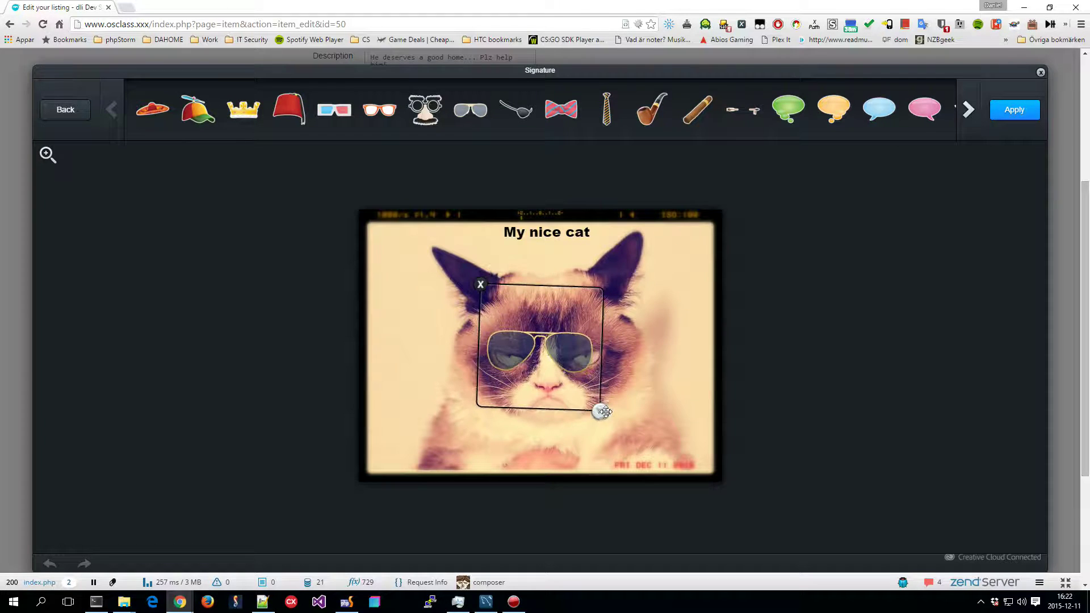
left_click_drag(587, 393, 603, 409)
left_click_drag(555, 311, 558, 321)
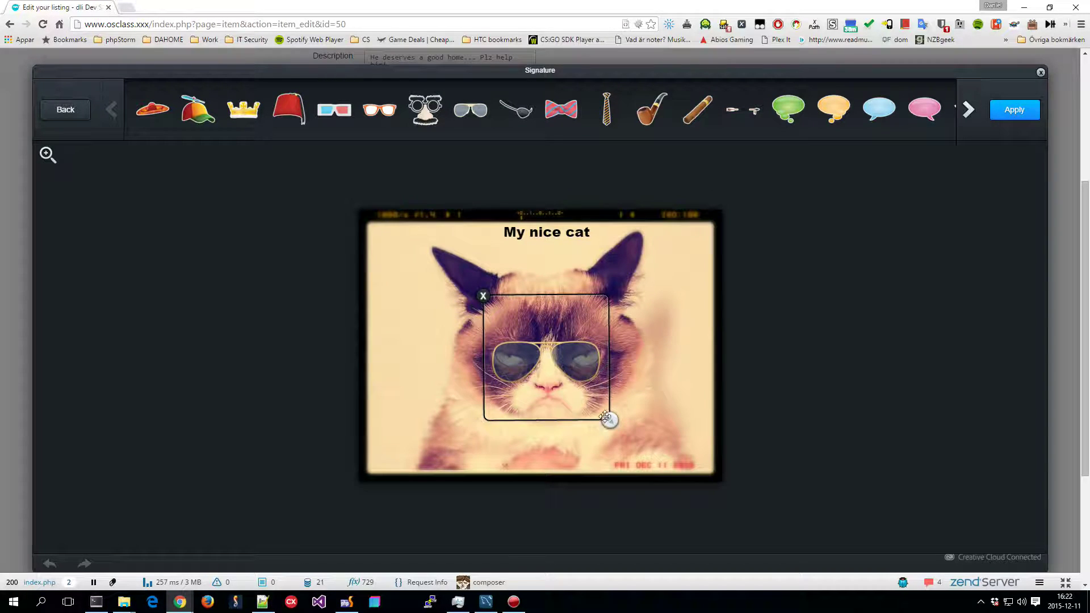
left_click_drag(608, 419, 614, 422)
left_click_drag(560, 324, 564, 329)
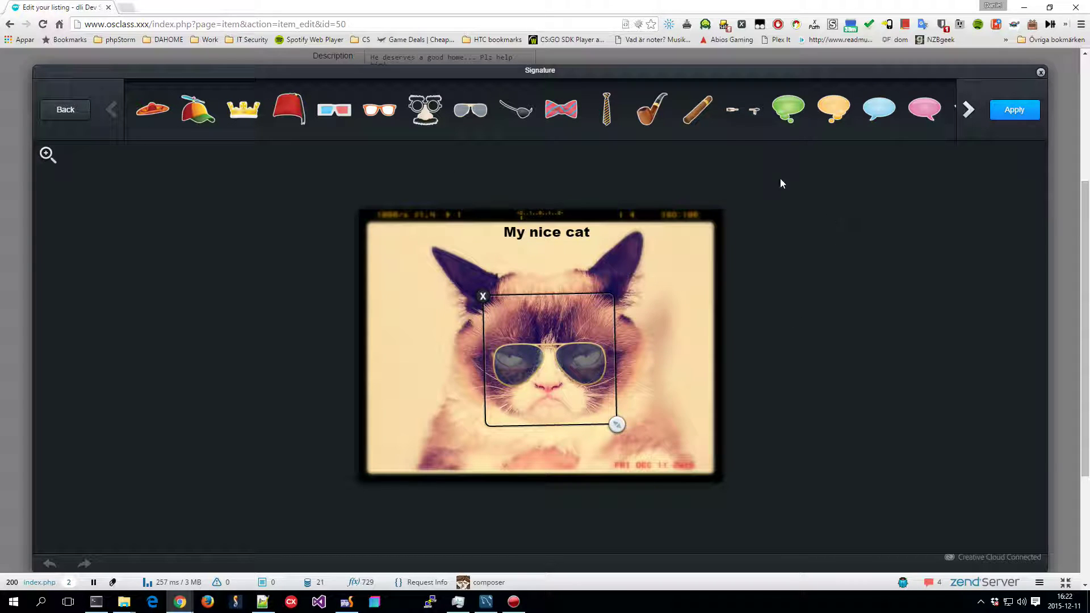
left_click(1014, 109)
left_click(1014, 113)
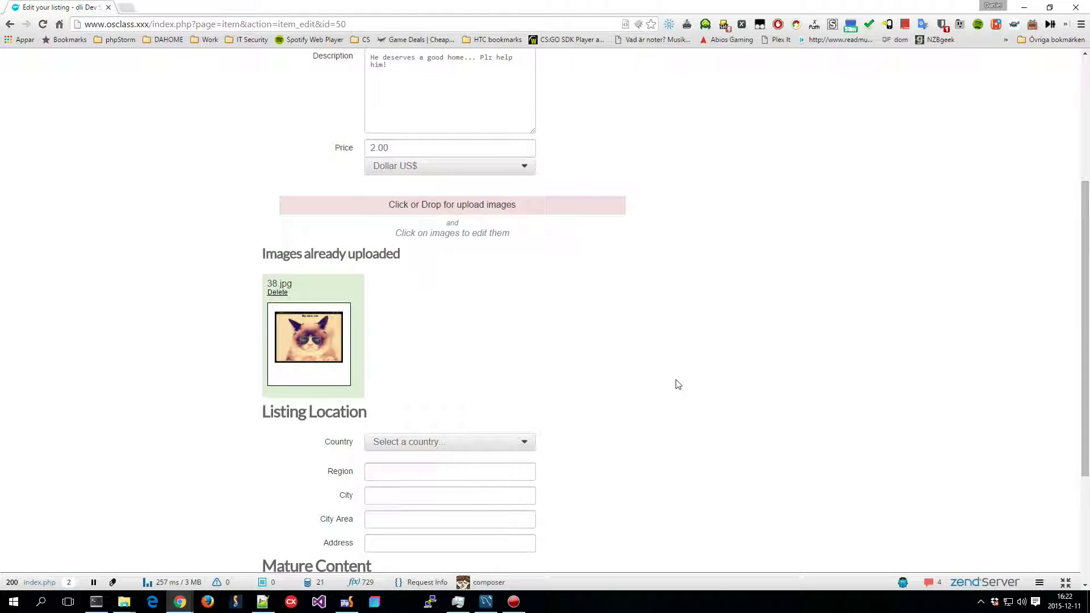
scroll(656, 341, "down", 1)
scroll(653, 333, "down", 2)
Submit the listing update to publish the captioned, sunglasses-wearing cat photo.
left_click(367, 491)
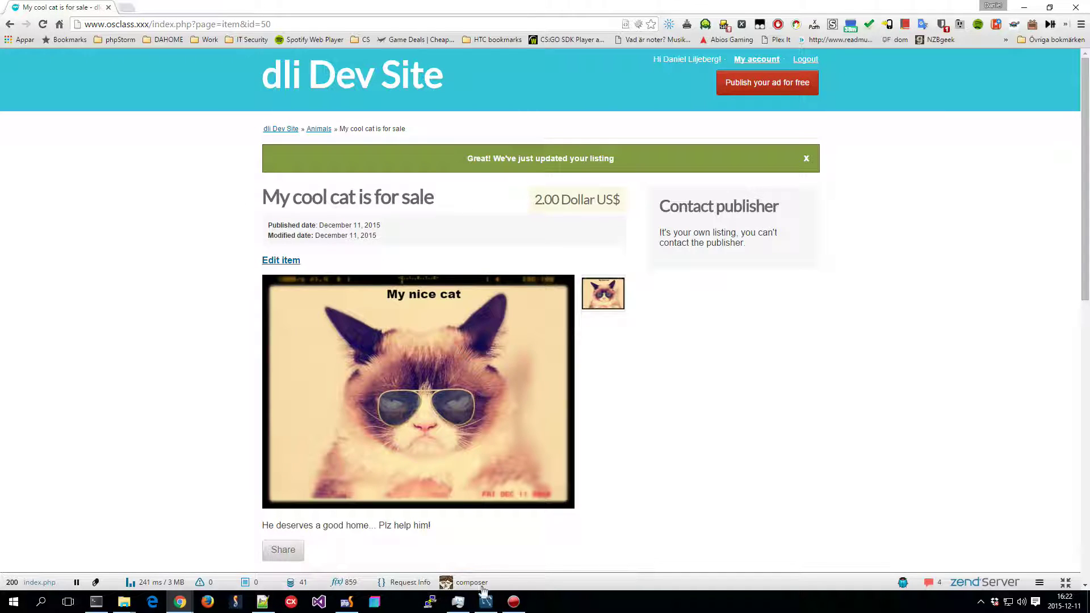
left_click(513, 602)
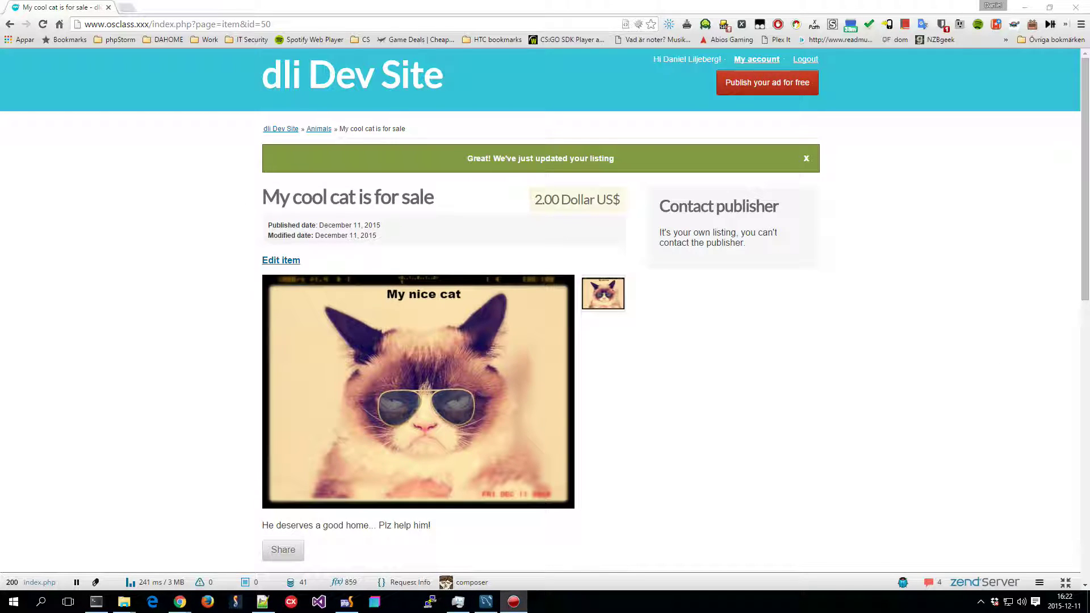